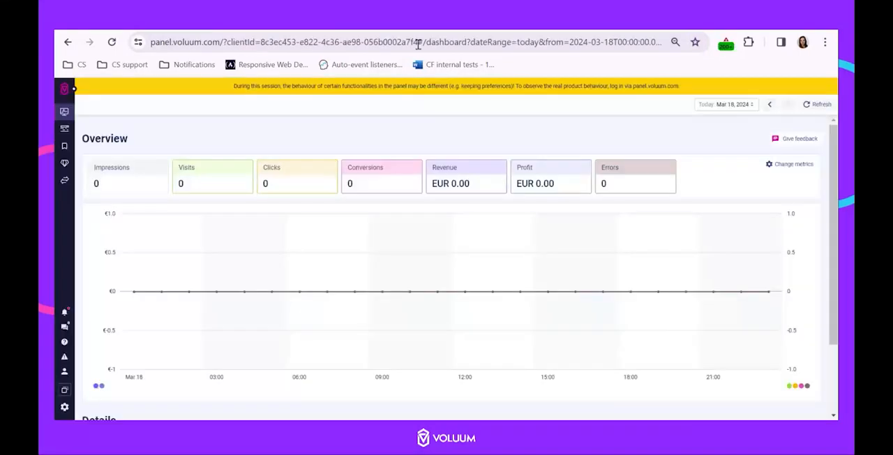
Open the Custom conversions page in the Advanced section and check the example event types in the Calmly Writer notes
click(62, 169)
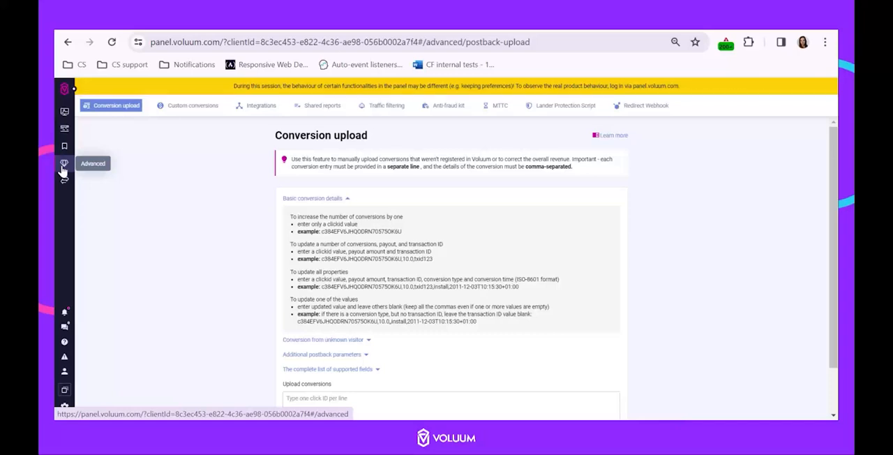
click(178, 112)
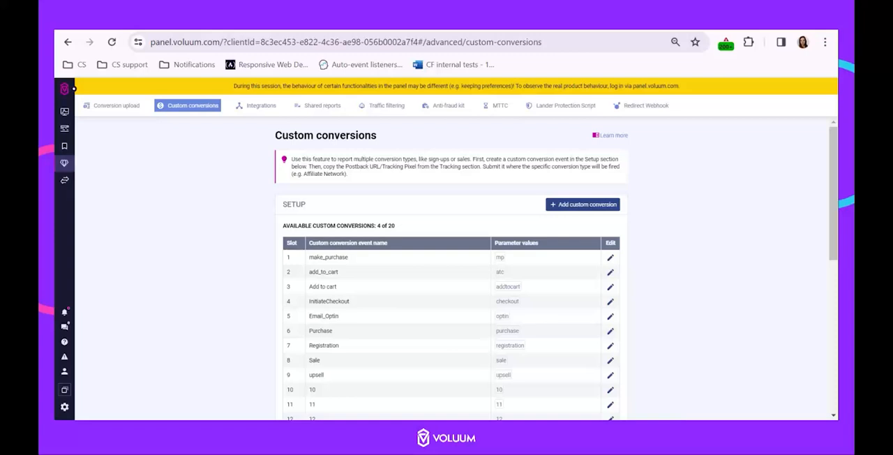
click(593, 27)
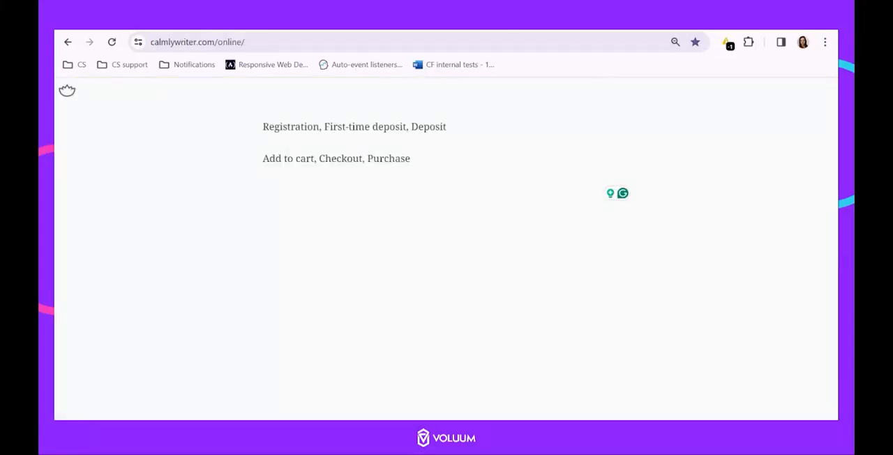
click(488, 28)
Fill in a new custom conversion event named Registration with registration as its et parameter value
click(567, 207)
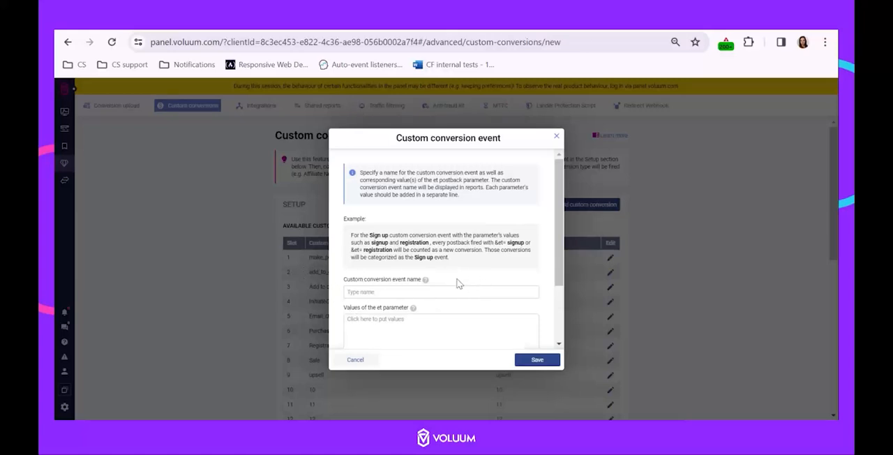
click(378, 292)
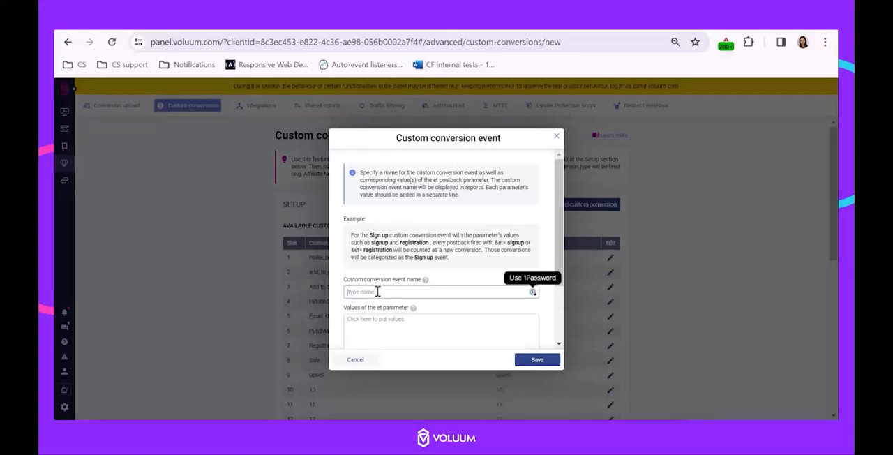
text(Registration)
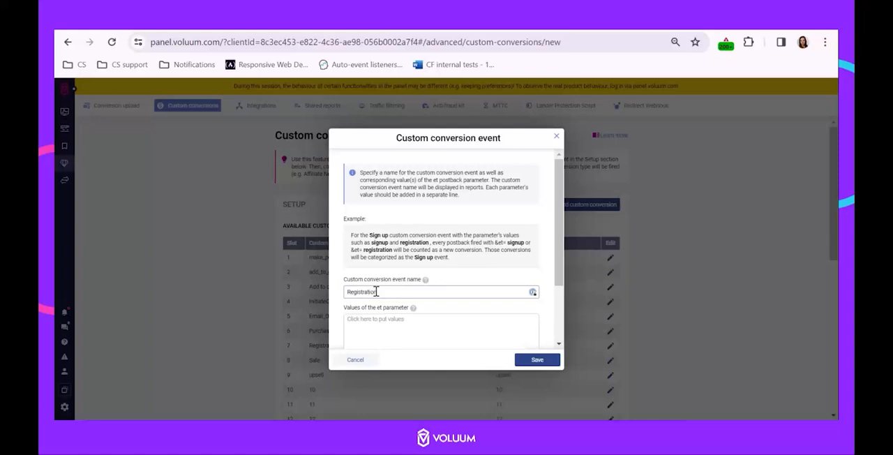
scroll(382, 293, down, 2)
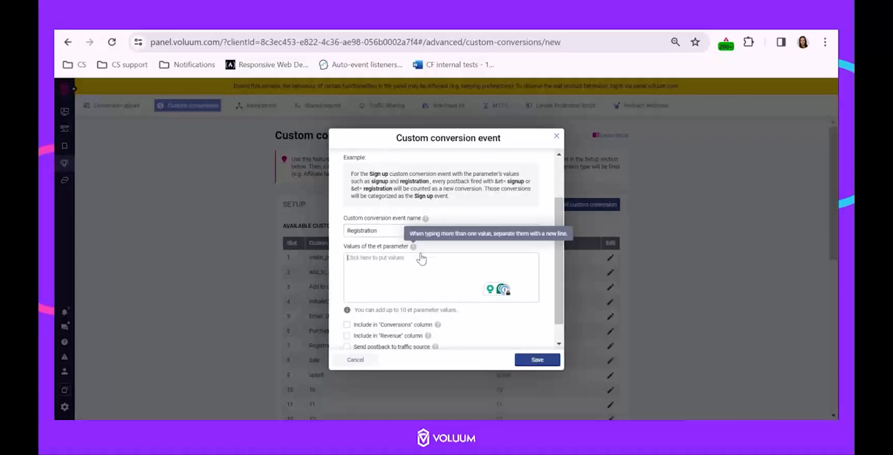
click(408, 268)
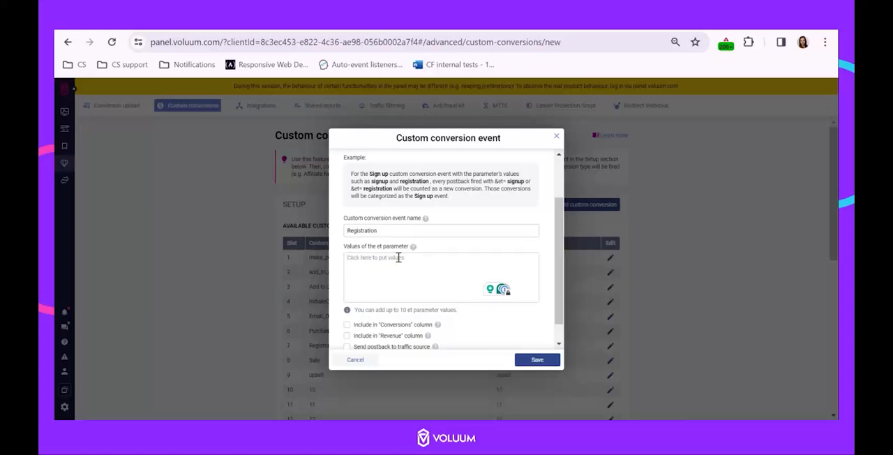
text(re)
text(gistration)
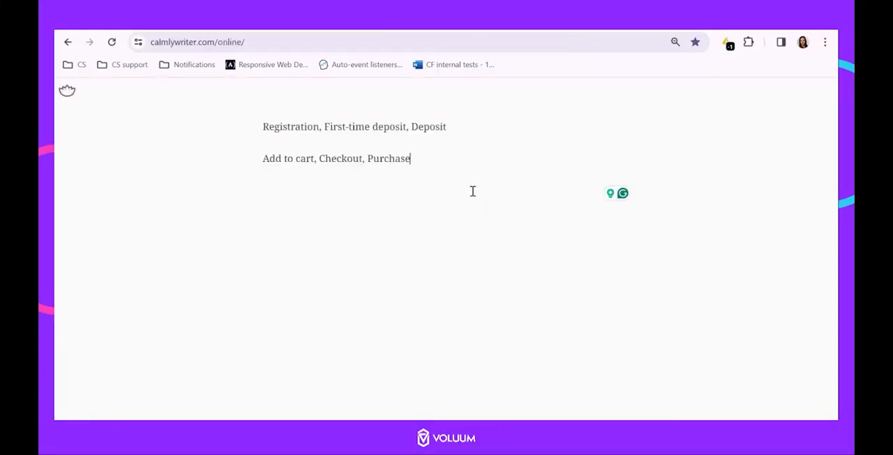
Switch to the Calmly Writer notes, add the line "{event} = approved / rejected" below the event lists and highlight it
key(Return)
key(Return)
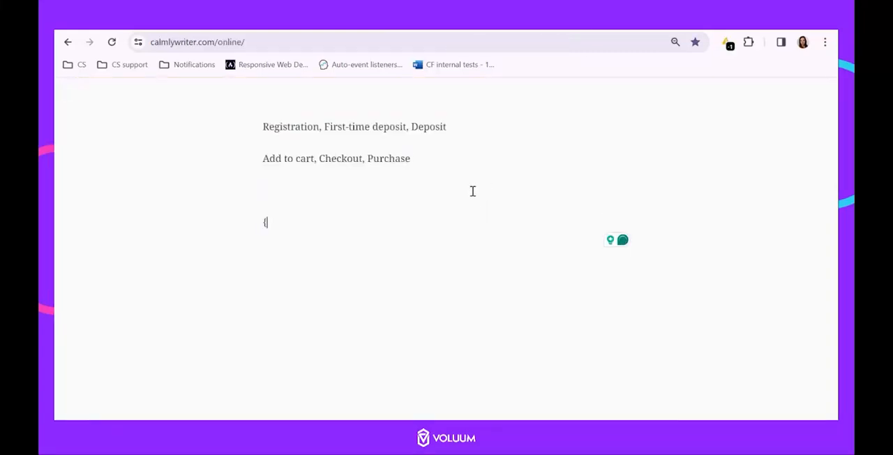
text({event} = approved)
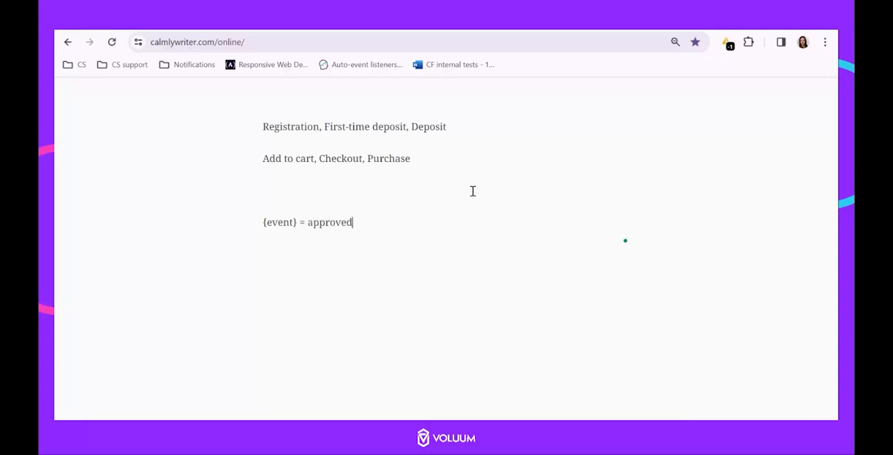
text( / rejected)
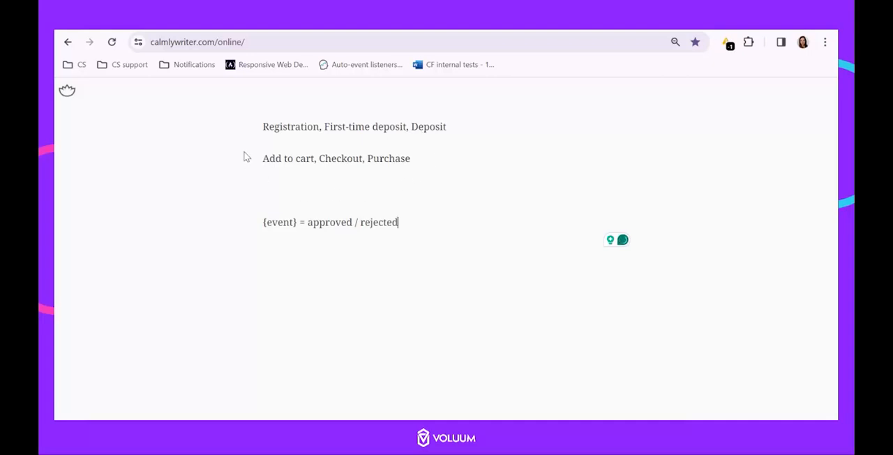
drag(264, 222, 422, 217)
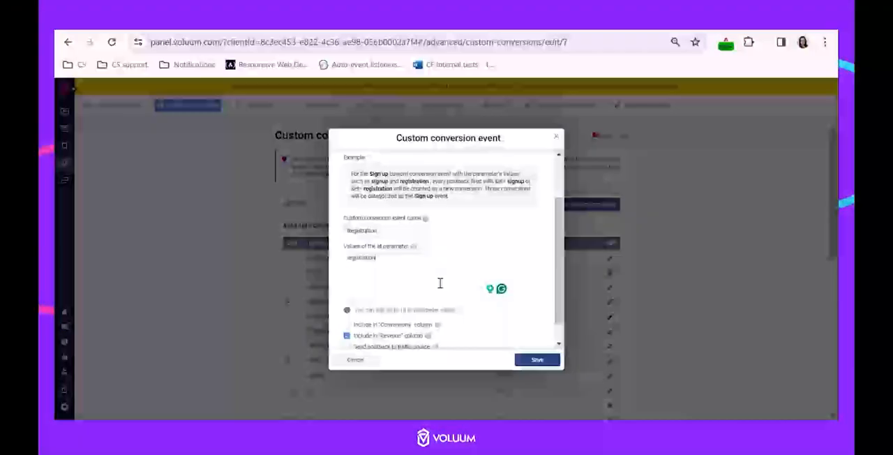
For the Registration event, include it in the Conversions and Revenue columns and enable sending its postback to the traffic source
scroll(439, 284, down, 1)
click(347, 302)
click(347, 324)
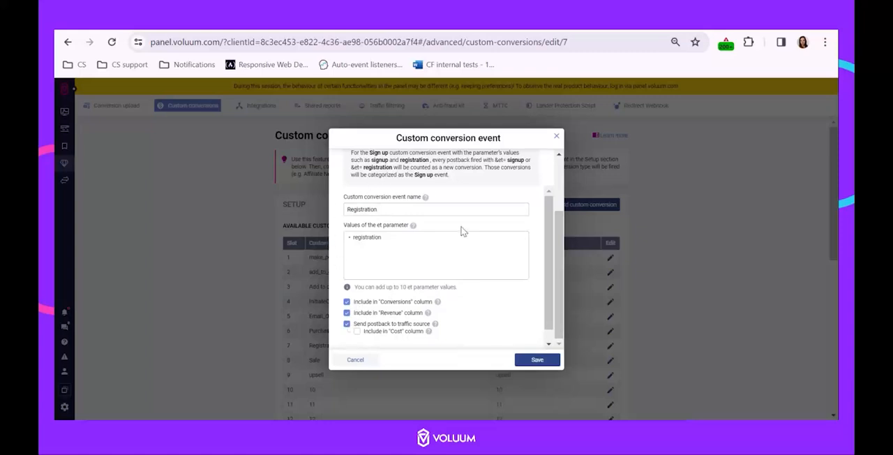
scroll(458, 256, up, 1)
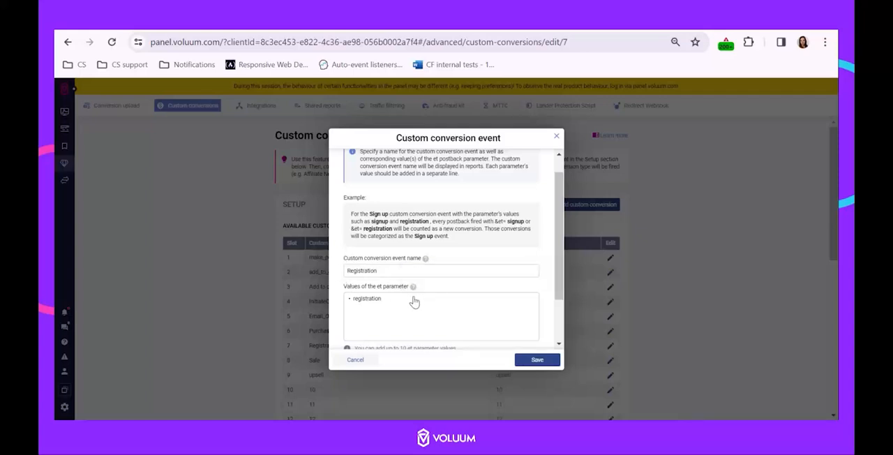
scroll(413, 293, down, 2)
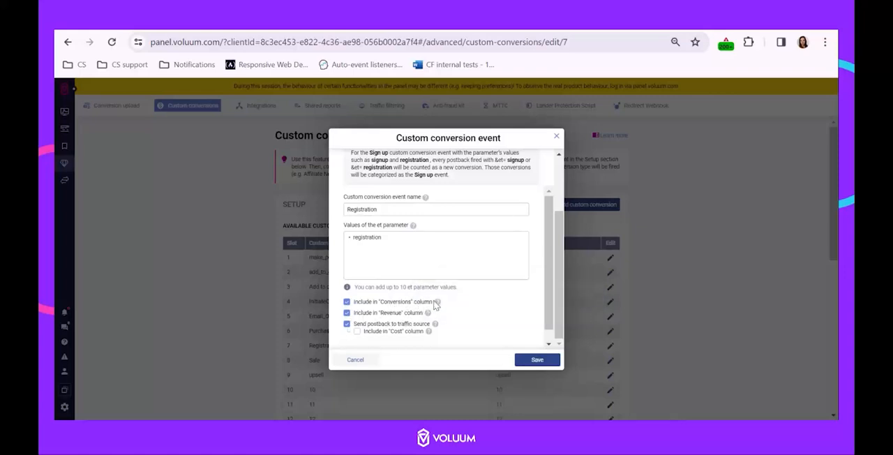
Toggle the Registration event's Conversions column inclusion and traffic source postback options off and back on
click(347, 303)
click(347, 303)
click(347, 324)
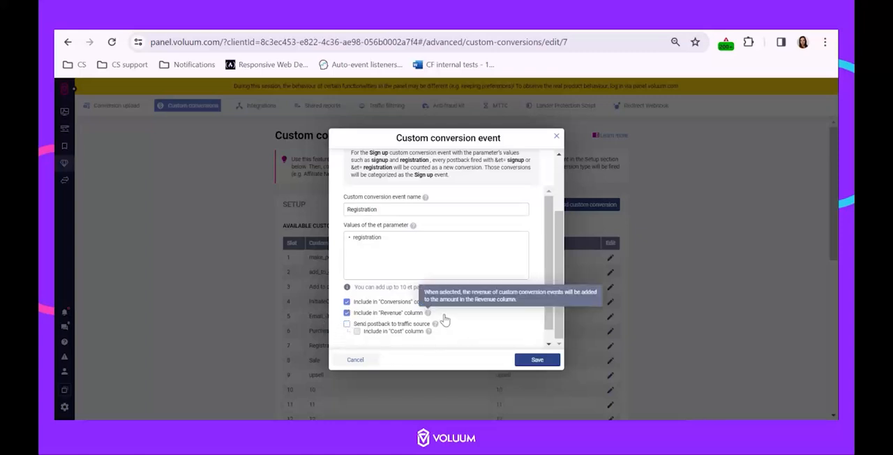
click(348, 326)
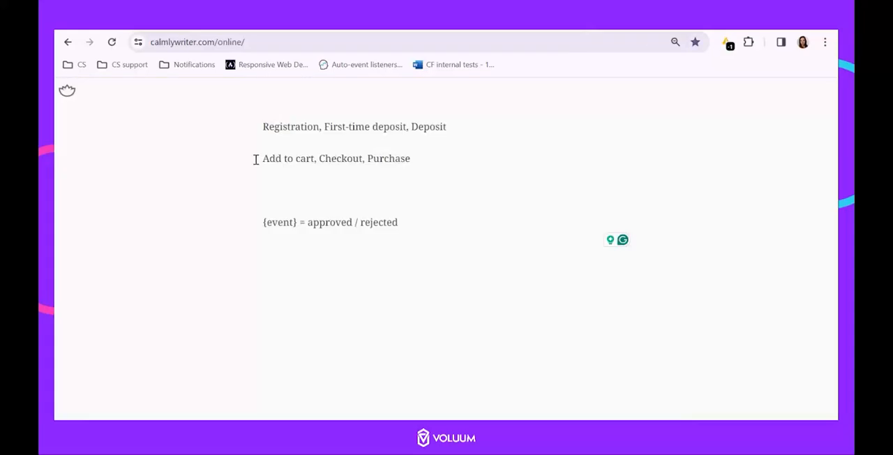
Switch to the Calmly Writer notes and highlight the Add to cart, Checkout and Purchase example events
drag(259, 159, 308, 160)
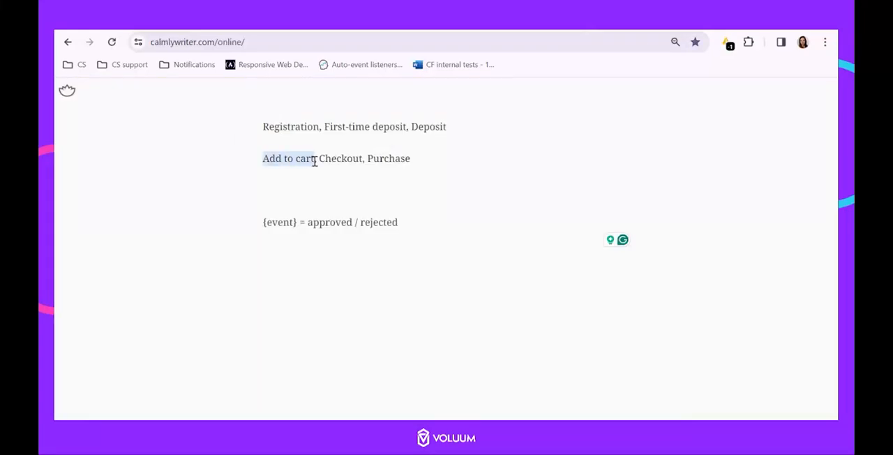
drag(319, 158, 416, 159)
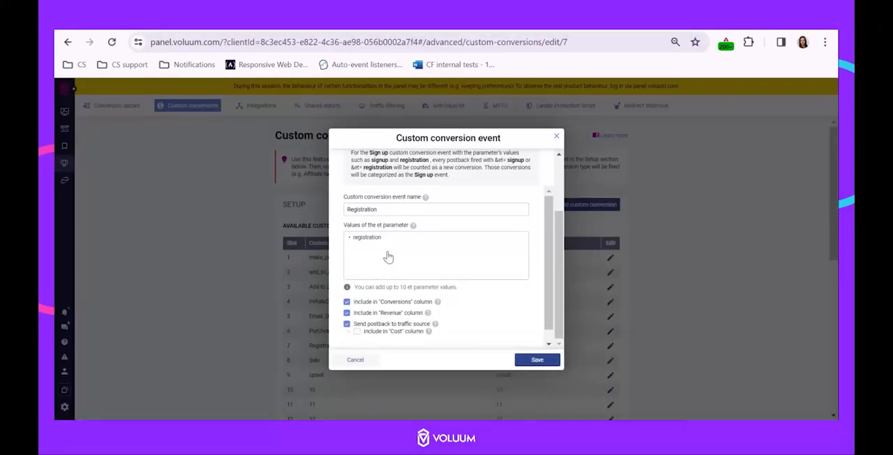
Enable Conversions and Revenue column inclusion and the traffic source postback for the Registration event in Voluum, and save it
scroll(384, 305, down, 1)
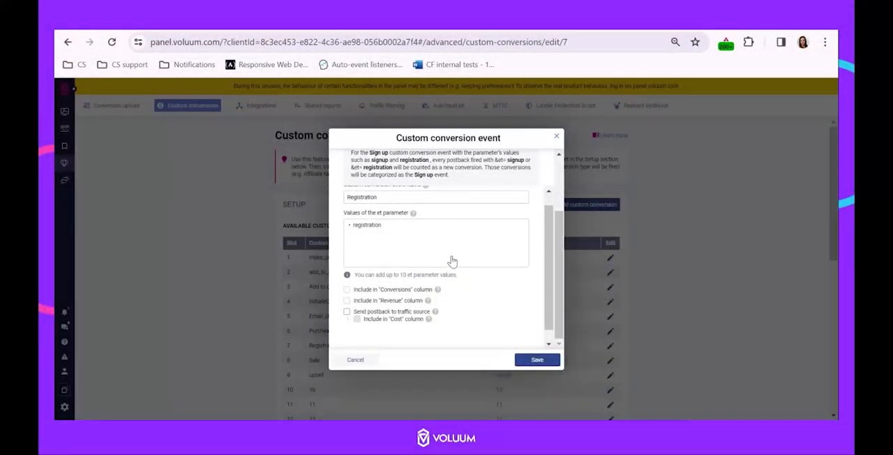
click(347, 291)
click(347, 311)
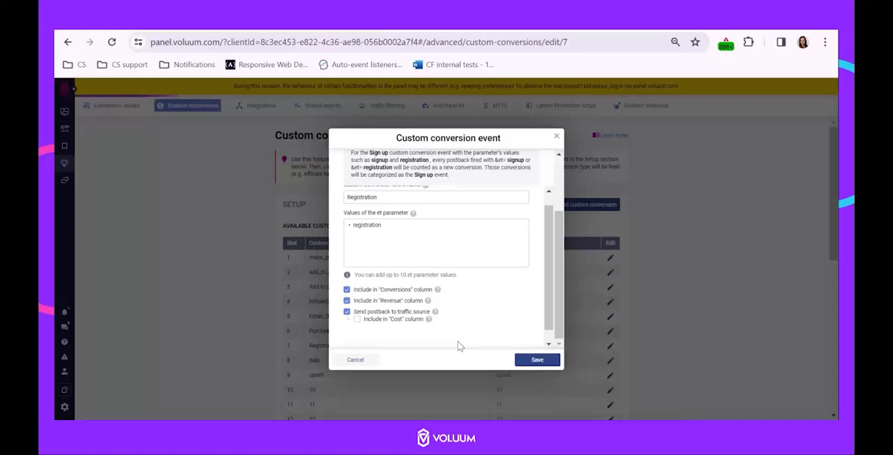
scroll(238, 312, down, 2)
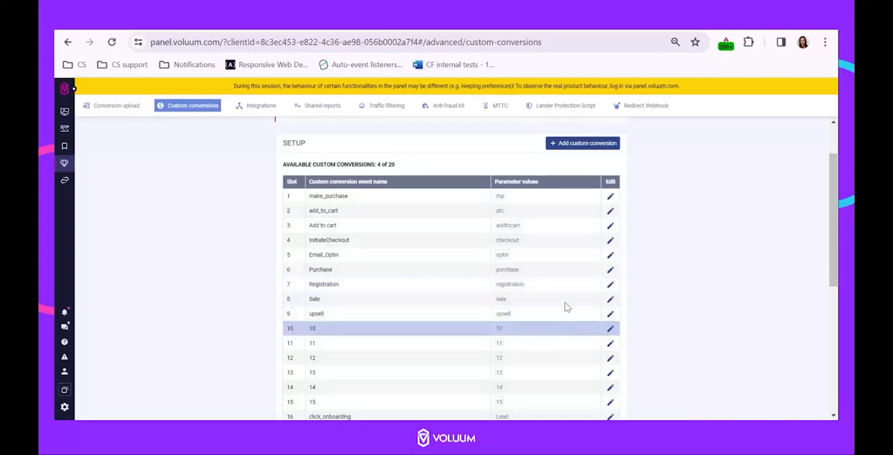
Check the event list in the Calmly Writer notes and start a new Voluum custom conversion event named First-time deposit
click(556, 19)
click(320, 147)
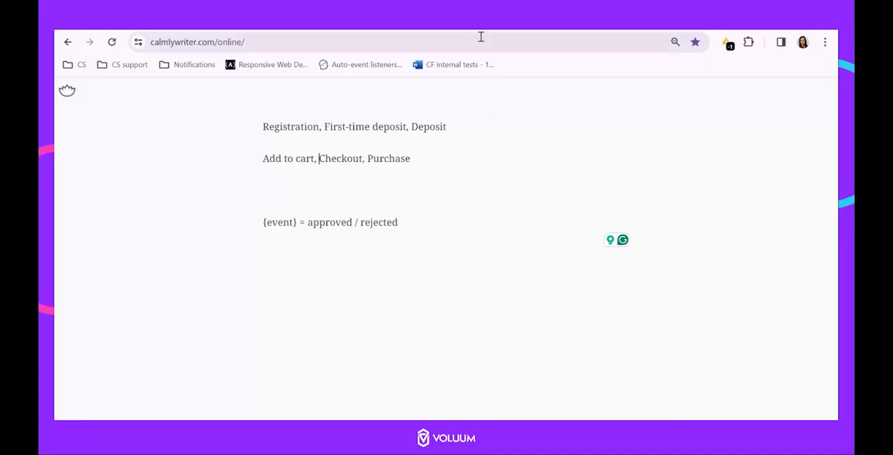
click(556, 19)
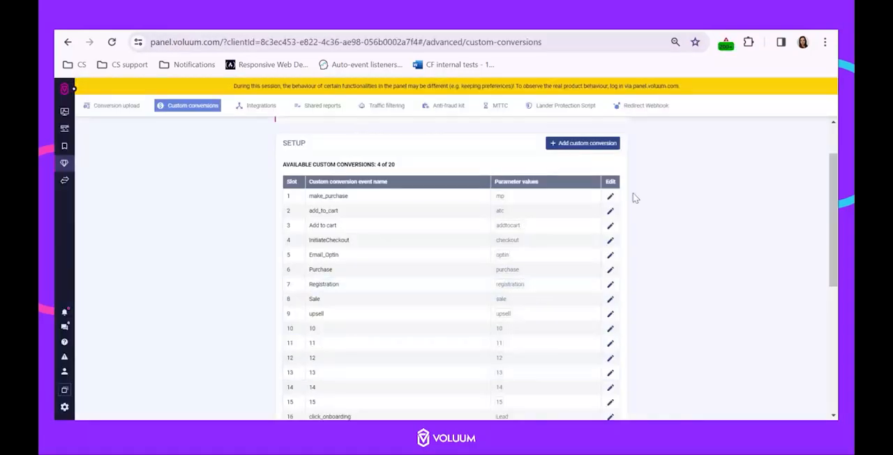
click(582, 146)
click(356, 291)
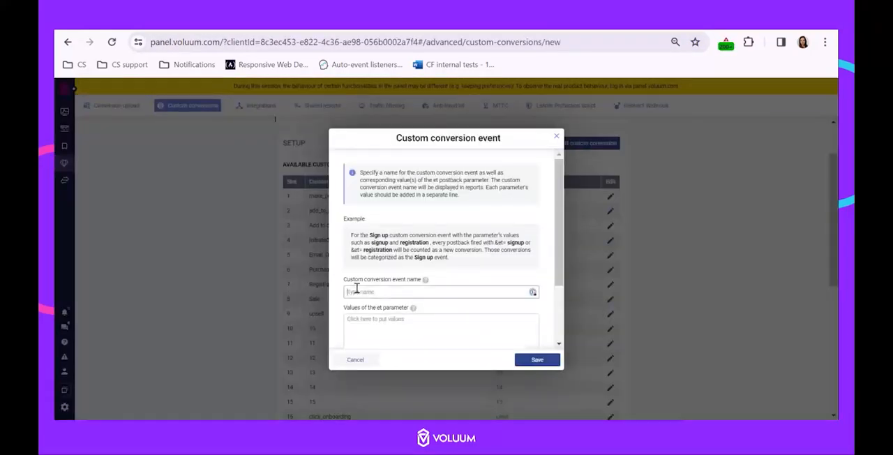
text(t-time deposit)
Enter firsttimedeposit, FTD, ftd and first_deposit as the event's et parameter values and save the event
scroll(368, 295, down, 1)
click(378, 280)
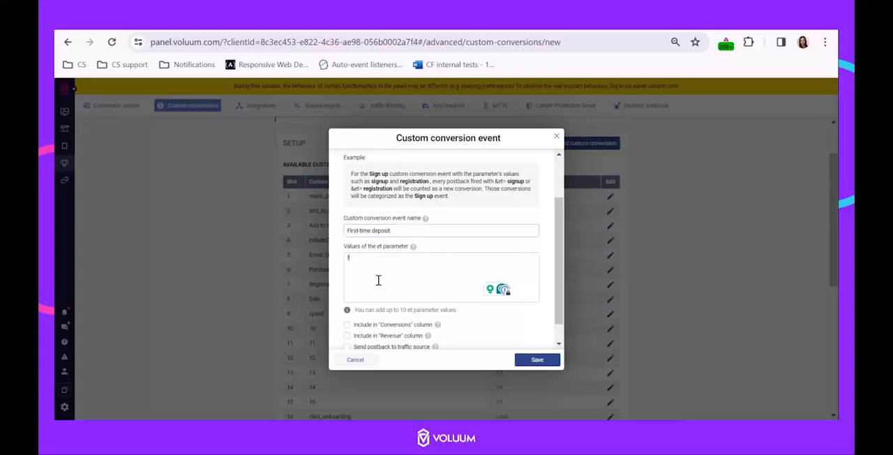
text(firsttimedeposit)
key(Return)
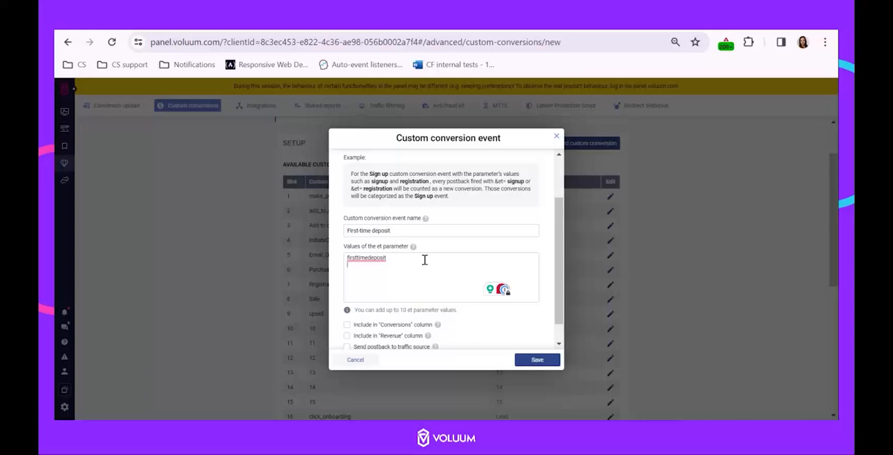
text(FTD ftd first_deposit)
click(536, 363)
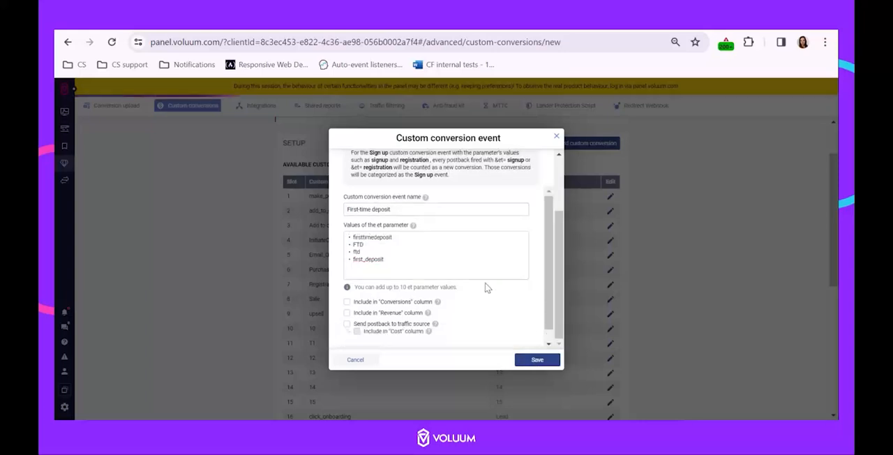
Review the custom conversions list and copy the Postback URL from the Tracking section
scroll(489, 265, down, 3)
scroll(511, 279, down, 2)
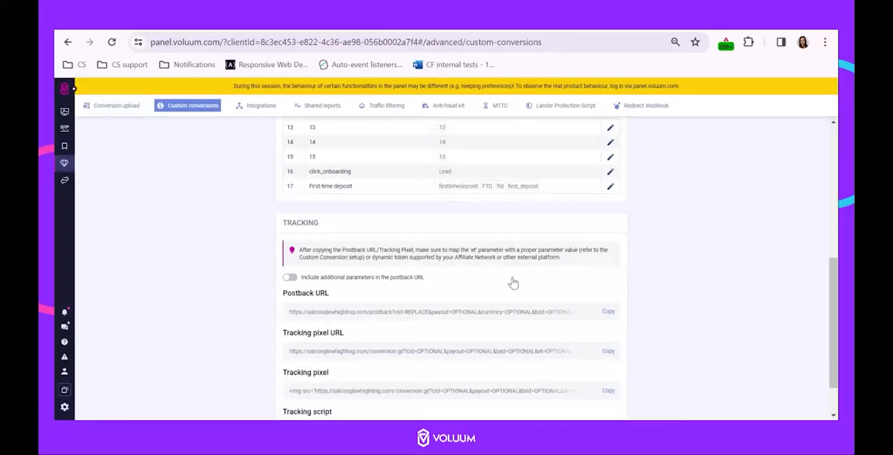
scroll(506, 285, up, 3)
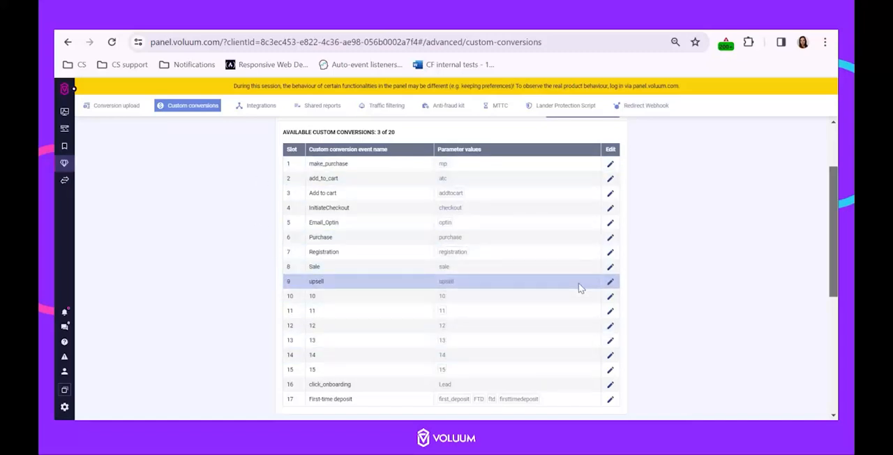
scroll(579, 287, down, 1)
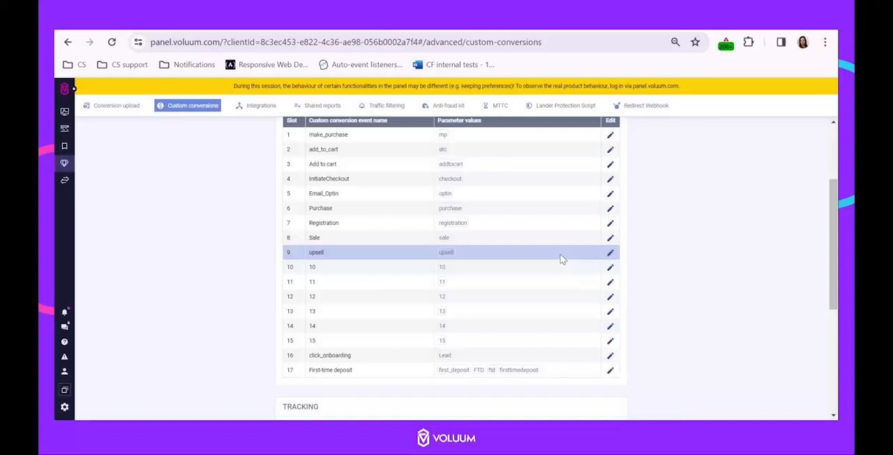
scroll(753, 262, down, 4)
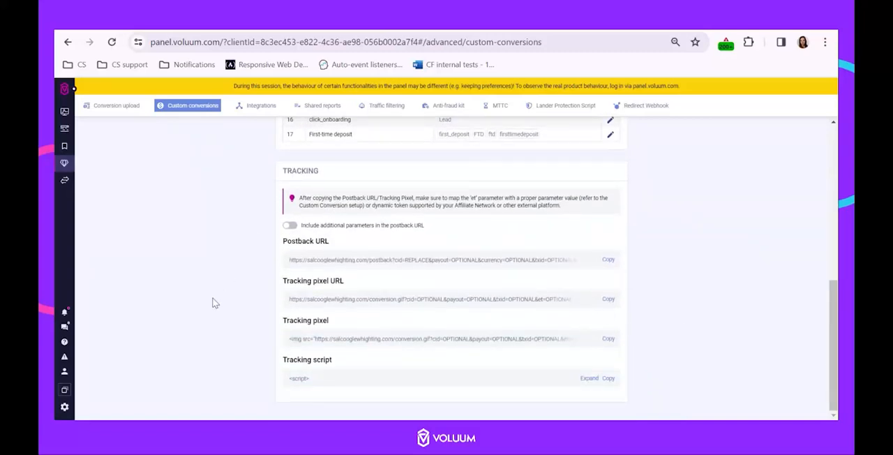
click(606, 261)
Switch to the Calmly Writer notes and enter "et"
scroll(662, 255, up, 1)
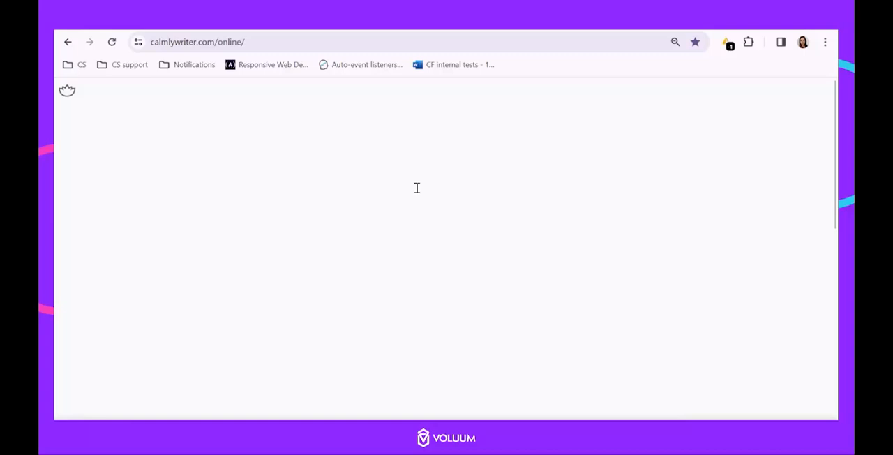
text(et)
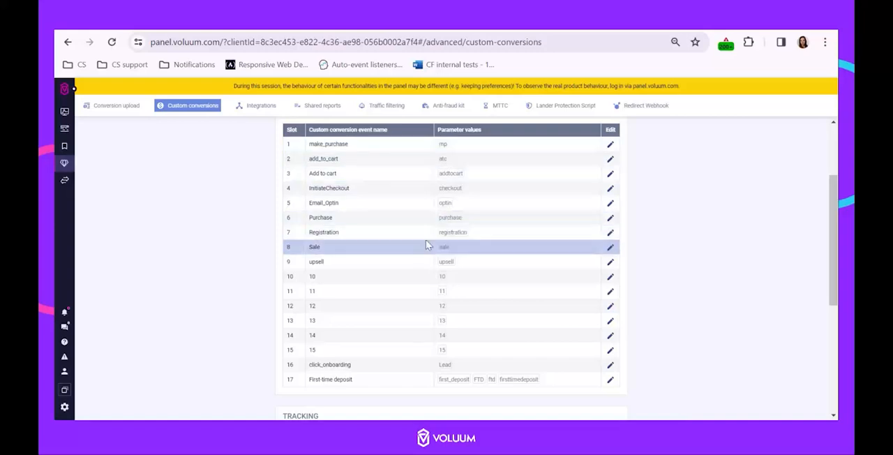
In the Calmly Writer notes, complete the first entry as et=purchase and write et=checkout on the line below
drag(437, 133, 485, 136)
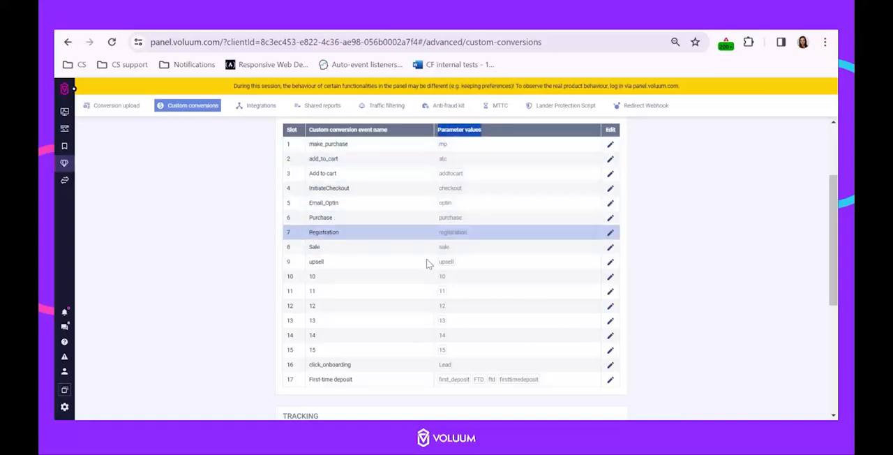
click(696, 201)
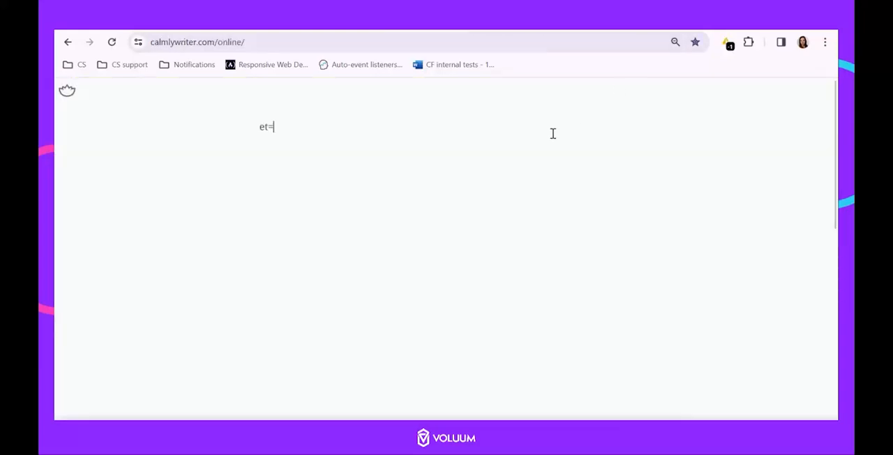
text(p)
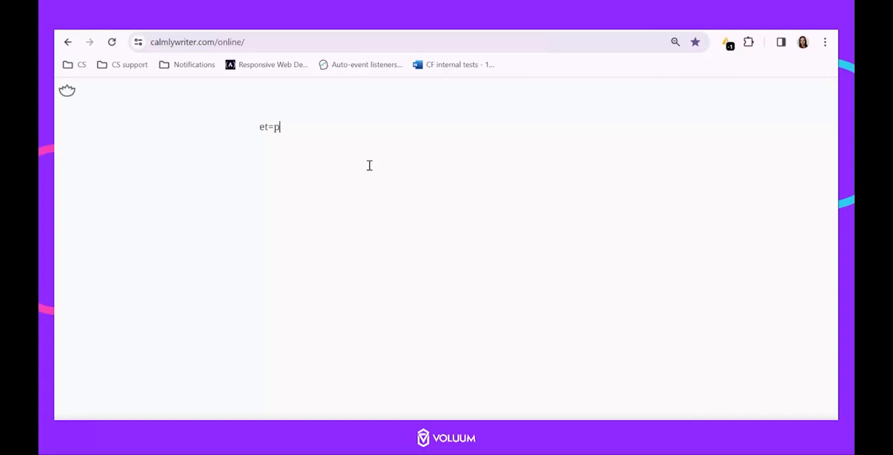
text(urchase et)
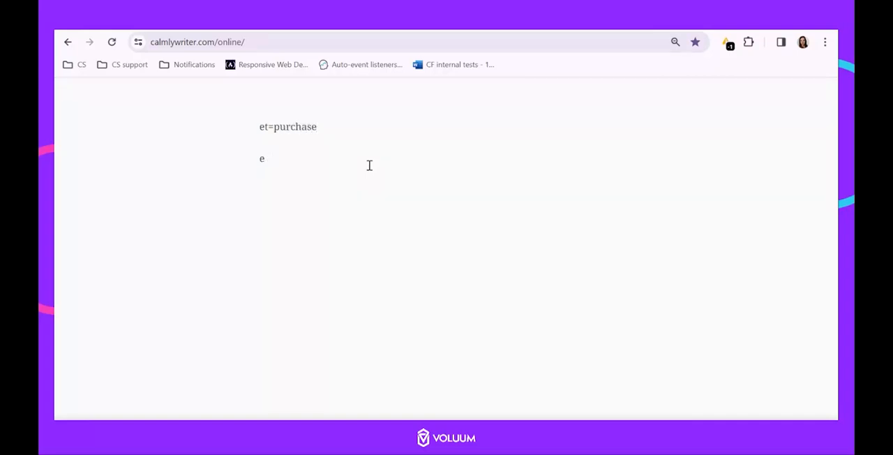
text(=chekout)
click(289, 159)
text(c)
Add et=addtocart as the third entry in the notes
text(=addtocart)
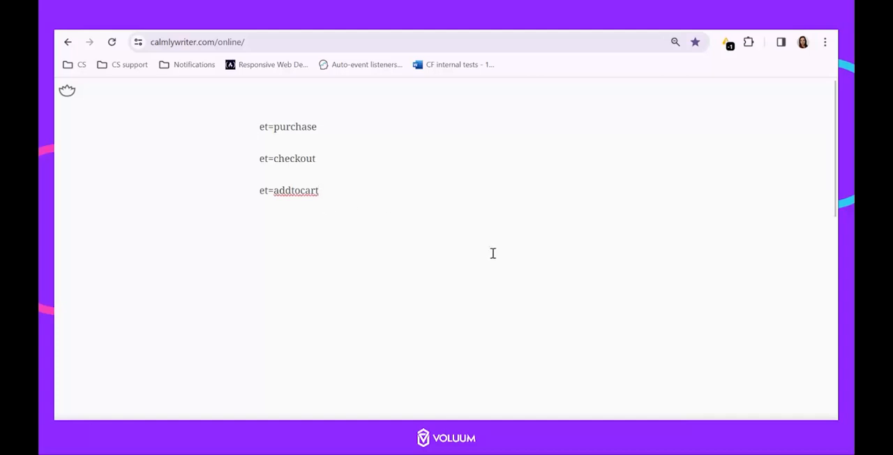
Examine the sample postback URLs in the notes, highlighting the et parameter in the Add to cart and Checkout examples
scroll(362, 247, down, 5)
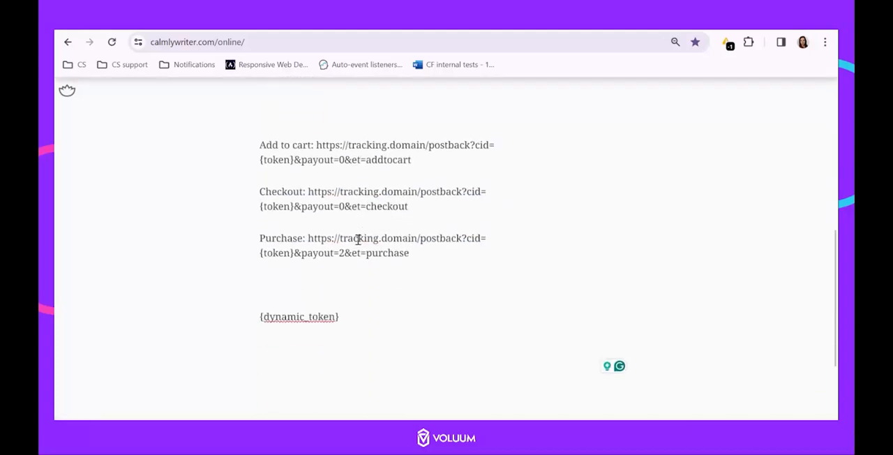
scroll(357, 239, up, 1)
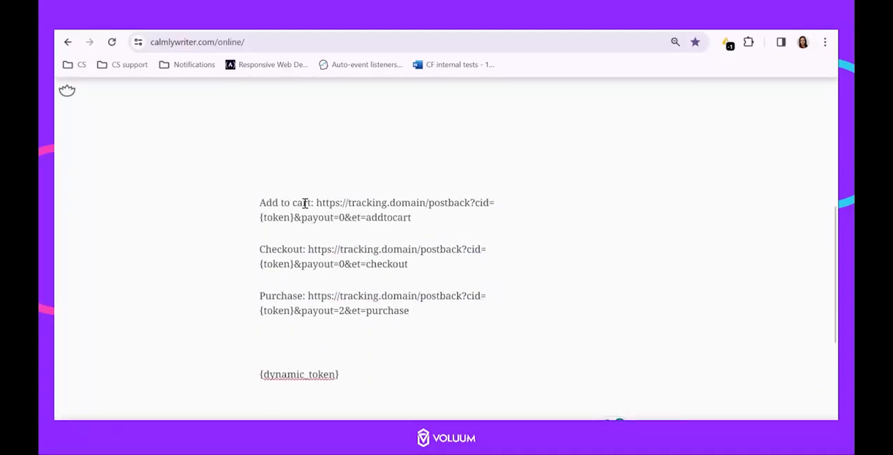
drag(316, 202, 410, 219)
click(349, 249)
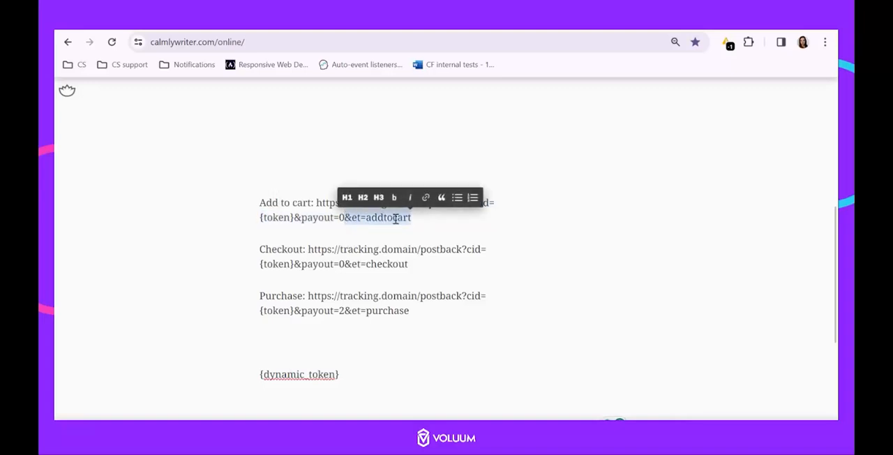
drag(345, 264, 426, 265)
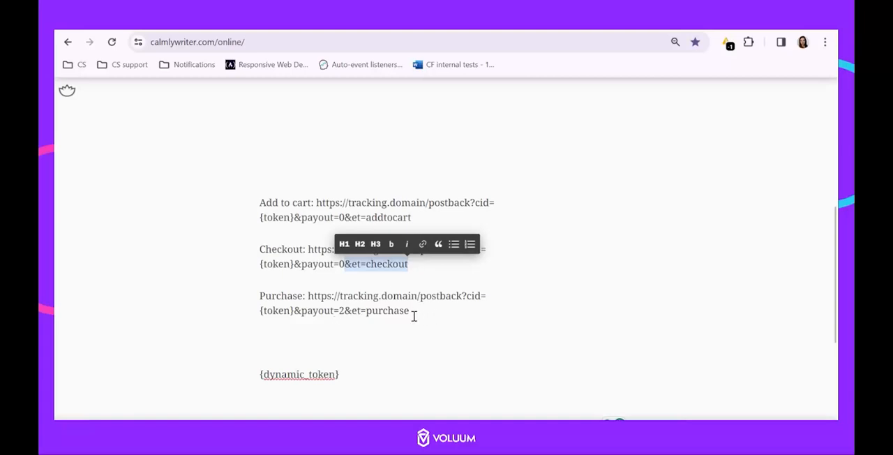
click(379, 215)
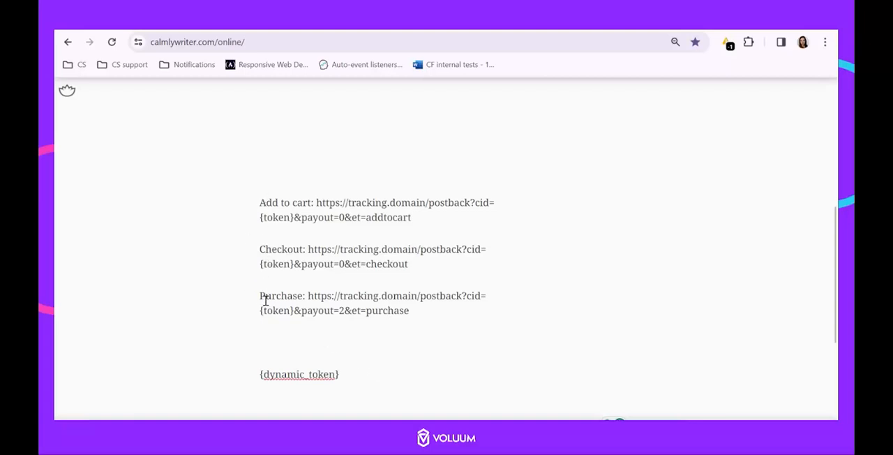
Annotate the {dynamic_token} line in the notes with "- approved / rejected /"
scroll(242, 364, down, 3)
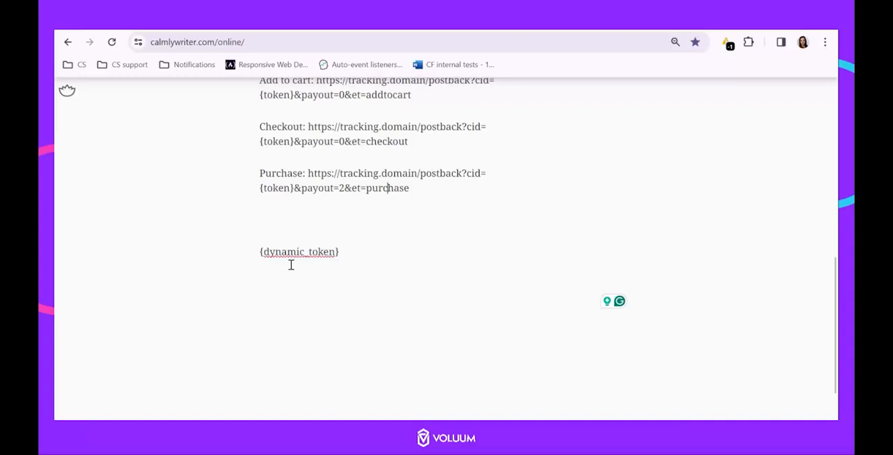
click(353, 252)
text(-)
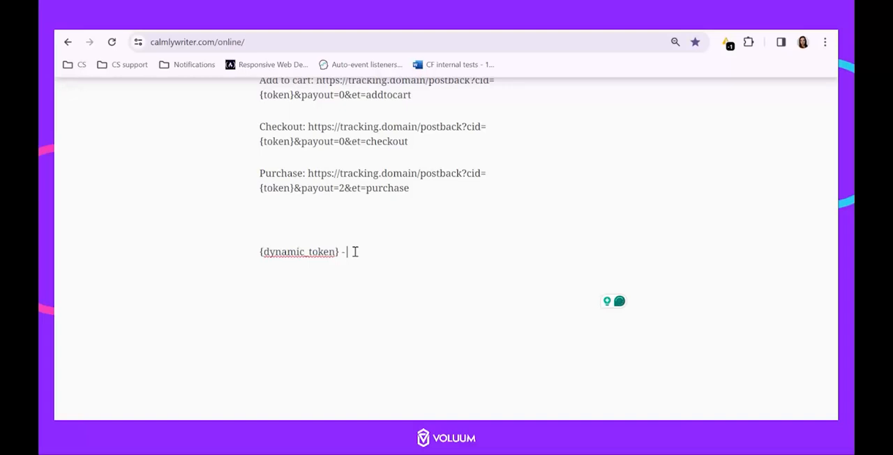
text( approved / rejected /)
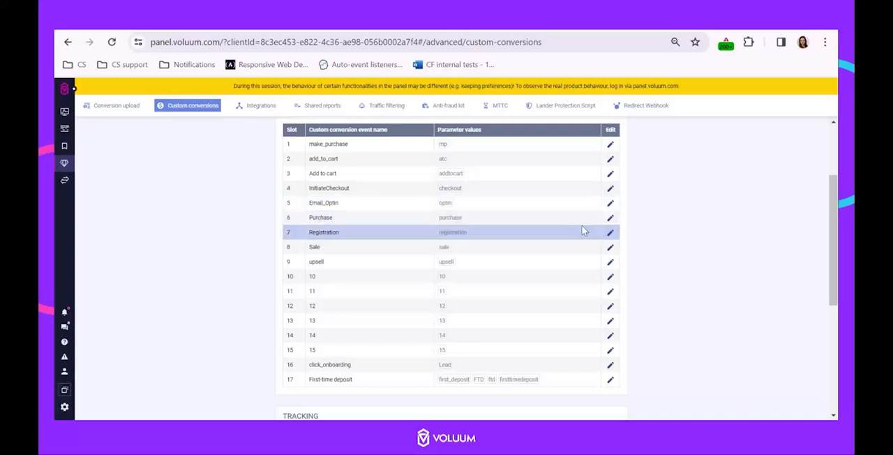
Switch to Voluum and add approved as another et parameter value of the Purchase custom conversion event
click(609, 217)
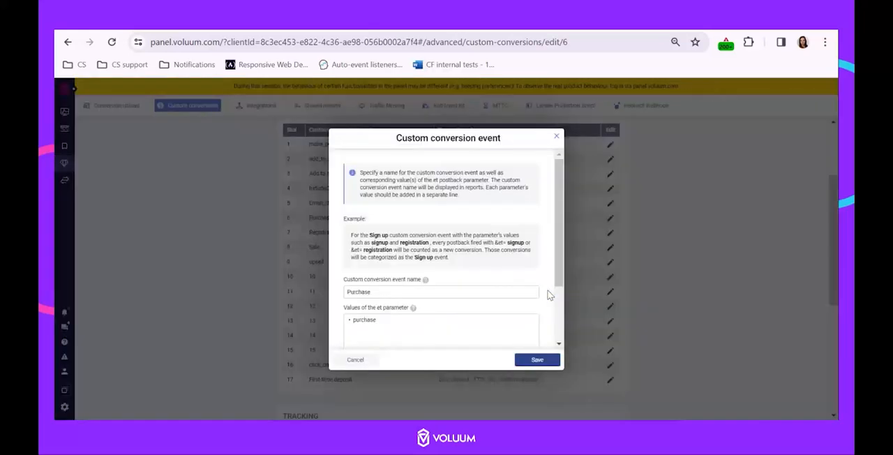
click(407, 319)
scroll(386, 263, down, 1)
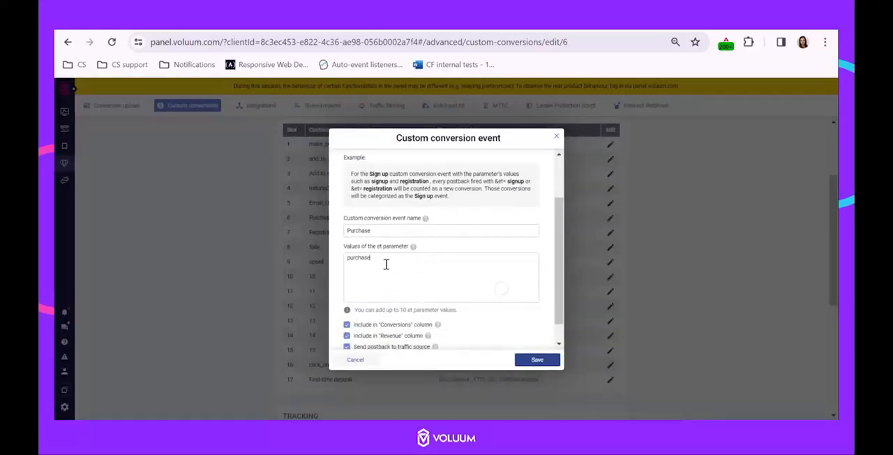
text(approved / rejected / onhold)
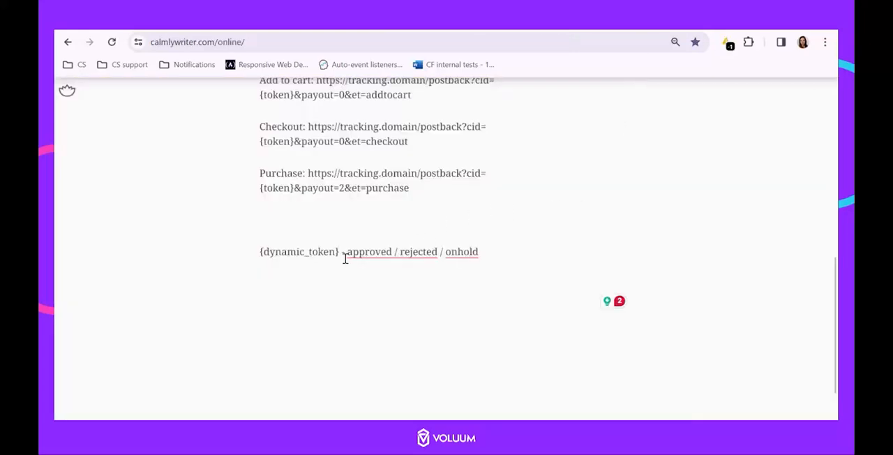
mouse_move(379, 251)
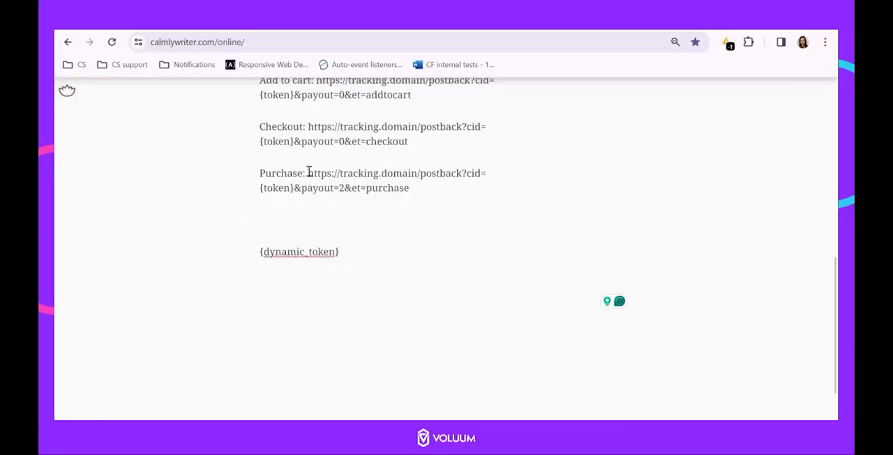
In the Calmly Writer notes, copy the Purchase postback URL through payout=2 in front of {dynamic_token} and append &et= to it
drag(308, 173, 347, 189)
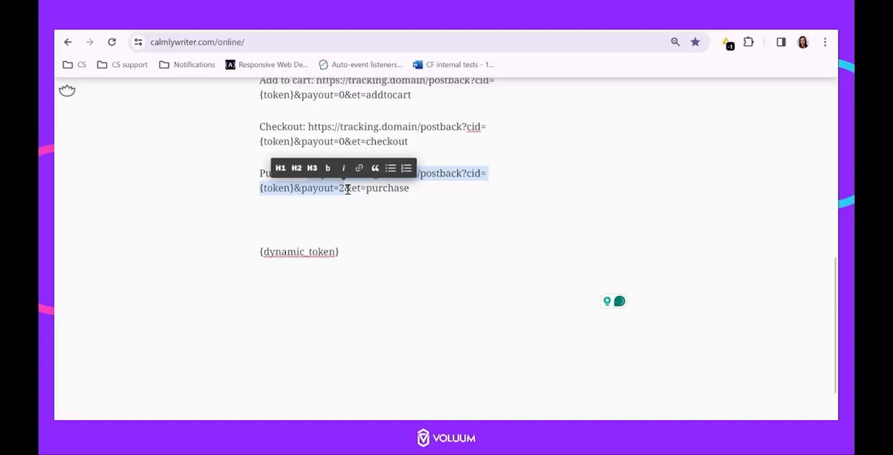
key(ctrl+c)
click(257, 252)
key(ctrl+v)
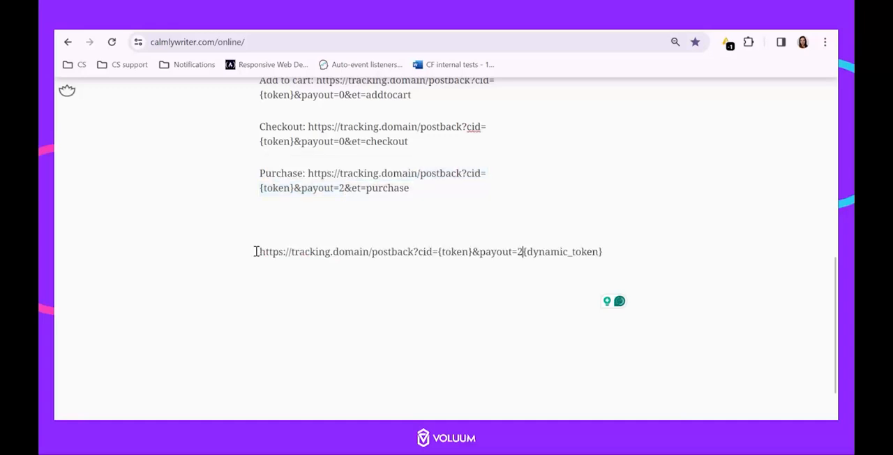
text(&et=)
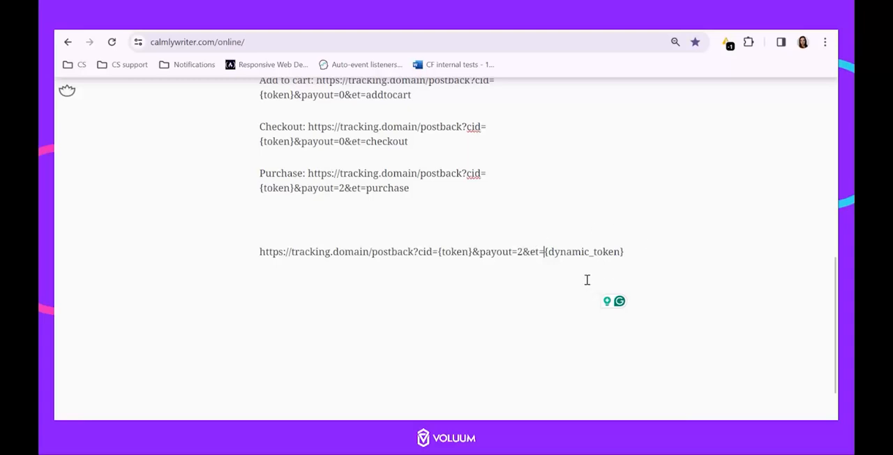
Replace {dynamic_token} in the new postback URL with approved
drag(628, 252, 546, 252)
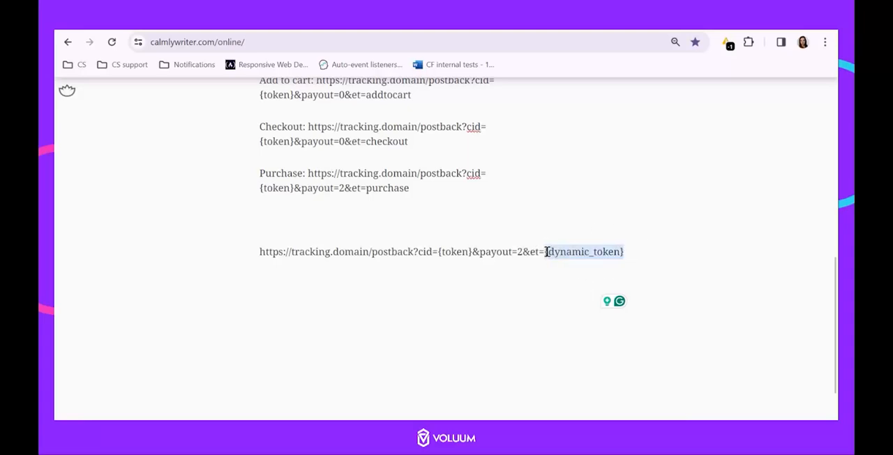
text(approbed)
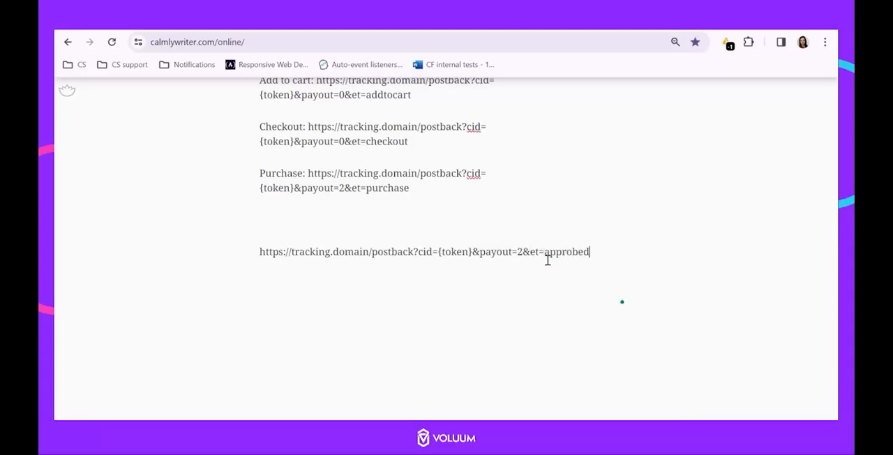
key(BackSpace)
key(BackSpace)
key(BackSpace)
text(ved purchase)
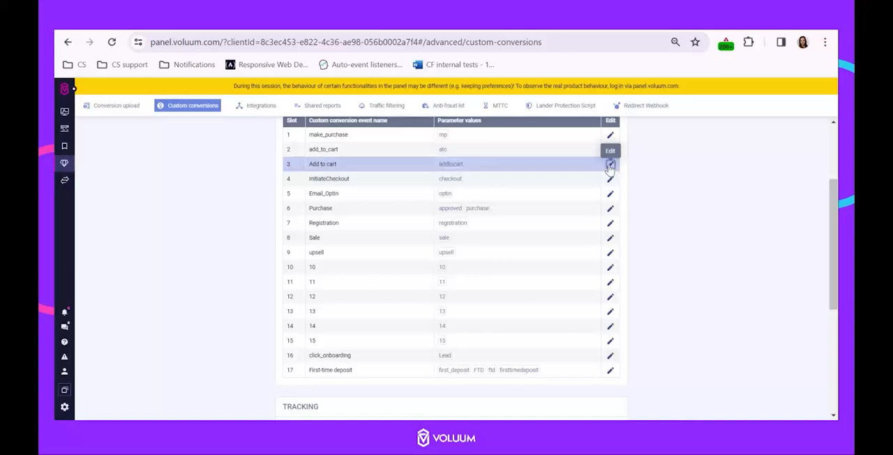
In Voluum, save the Add to cart and InitiateCheckout events with the Conversions, Revenue and Send postback to traffic source options disabled
click(610, 164)
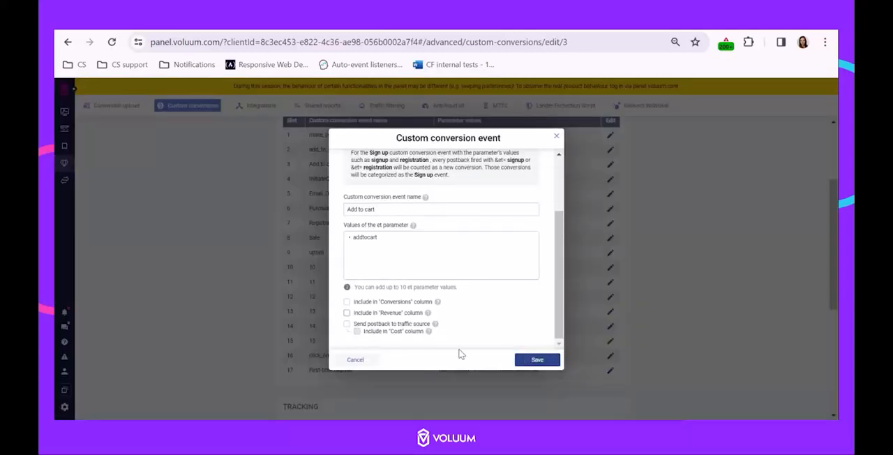
click(537, 359)
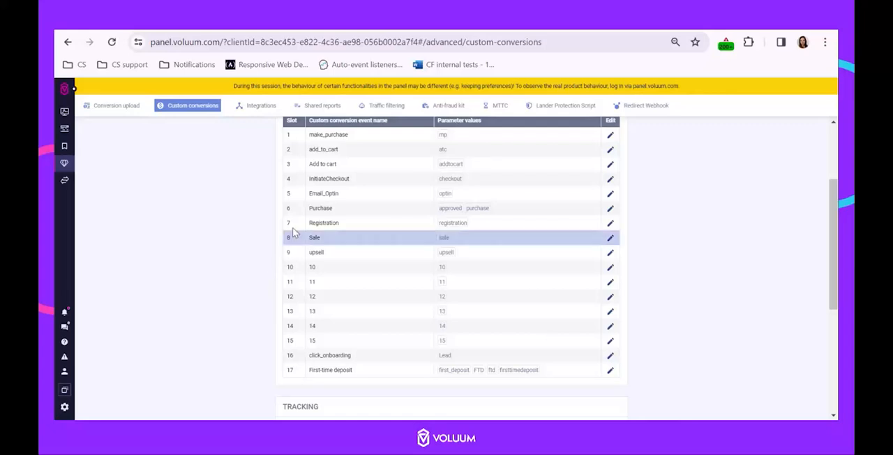
click(610, 178)
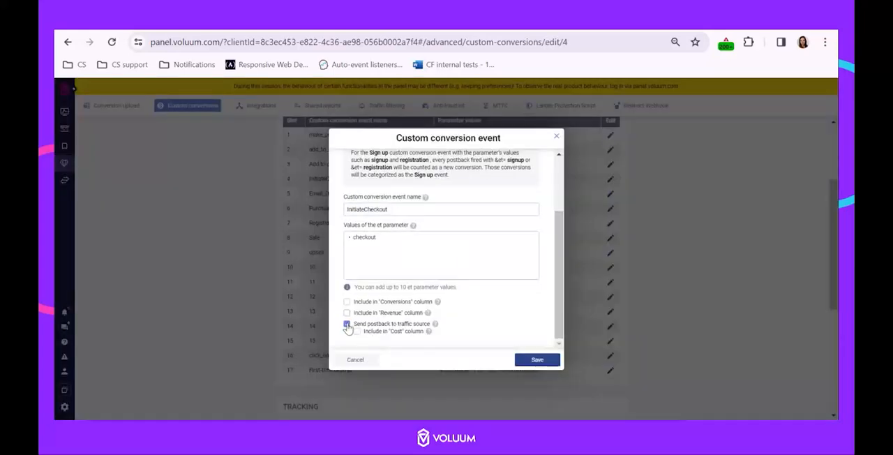
click(346, 324)
click(536, 360)
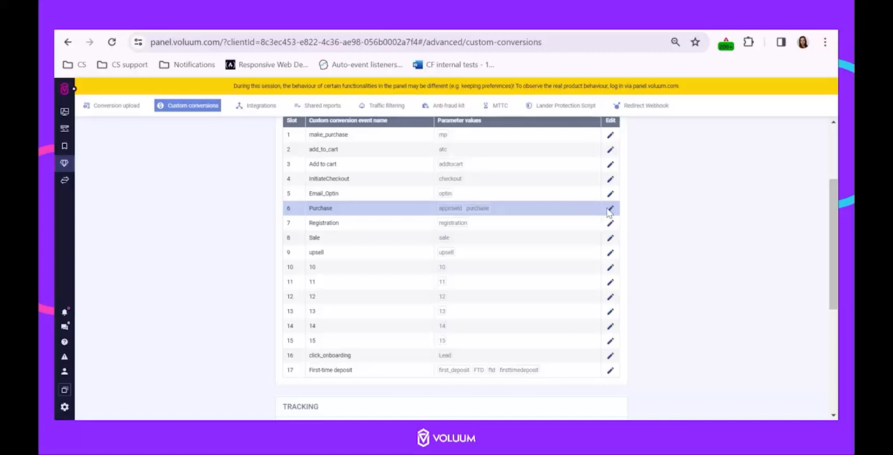
Open the Purchase event and check its conversion, revenue and traffic source postback options
click(610, 210)
scroll(450, 247, down, 2)
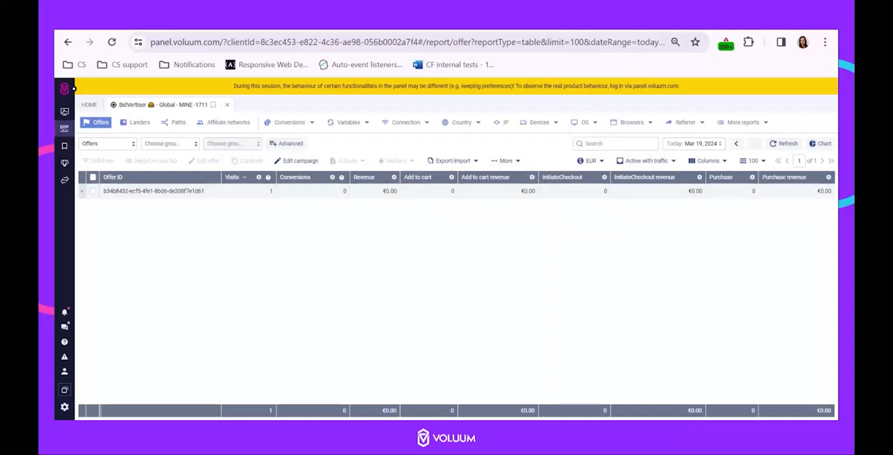
Fire the Add to cart postback URL from the Calmly Writer notes and refresh the campaign's offers report in Voluum
click(614, 21)
drag(316, 191, 537, 202)
click(319, 211)
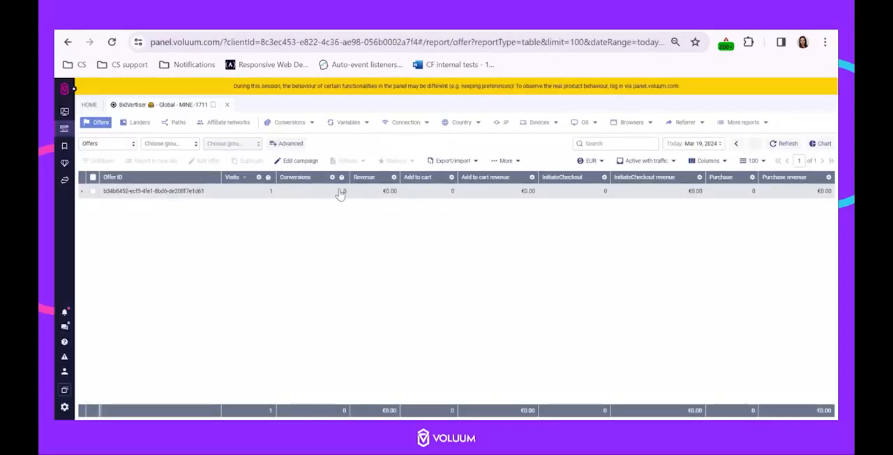
click(776, 145)
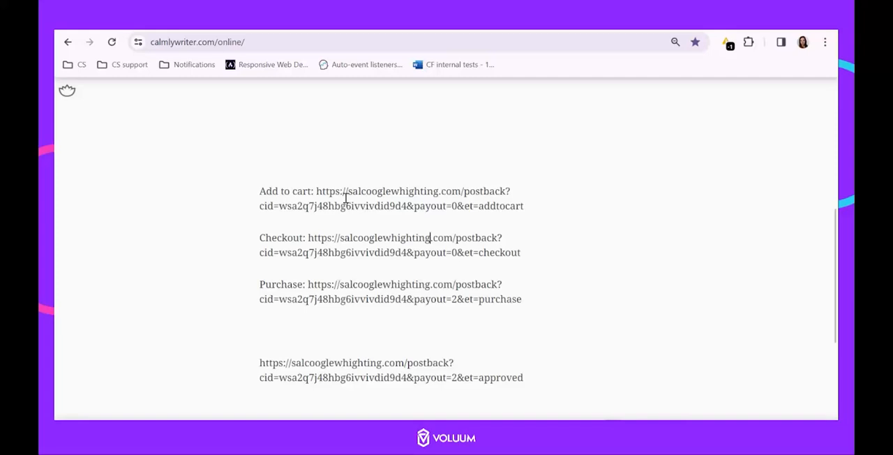
Copy the Checkout postback URL from the notes, load it in the browser, and return to the notes
drag(414, 207, 457, 208)
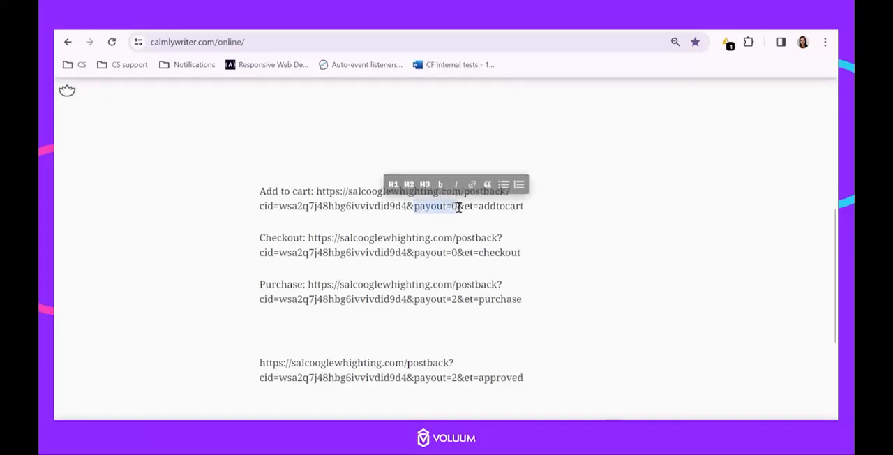
click(400, 225)
drag(308, 238, 532, 252)
right_click(421, 243)
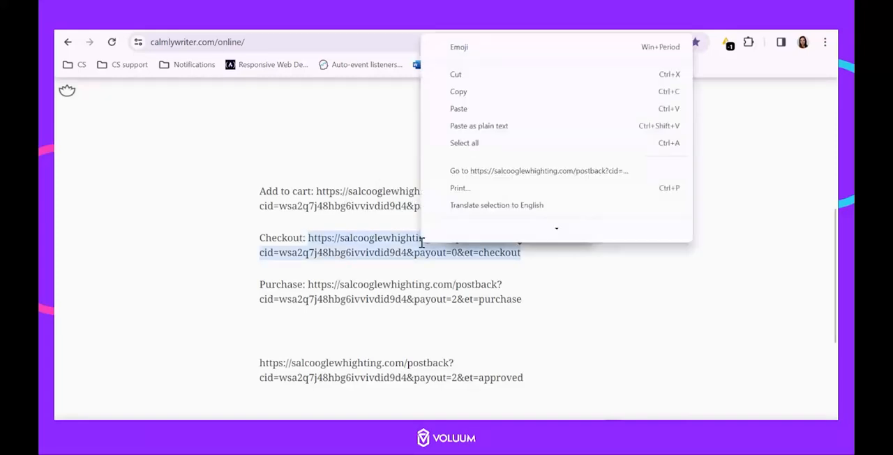
click(459, 100)
click(554, 41)
key(ctrl+v)
key(Return)
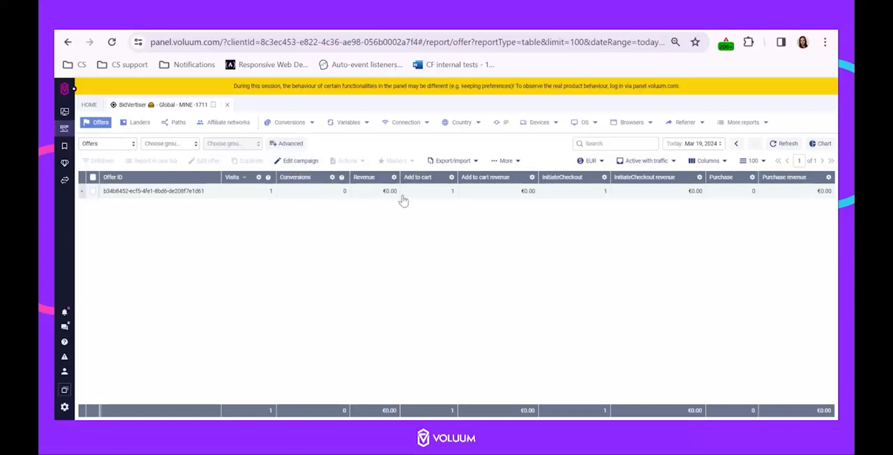
click(604, 28)
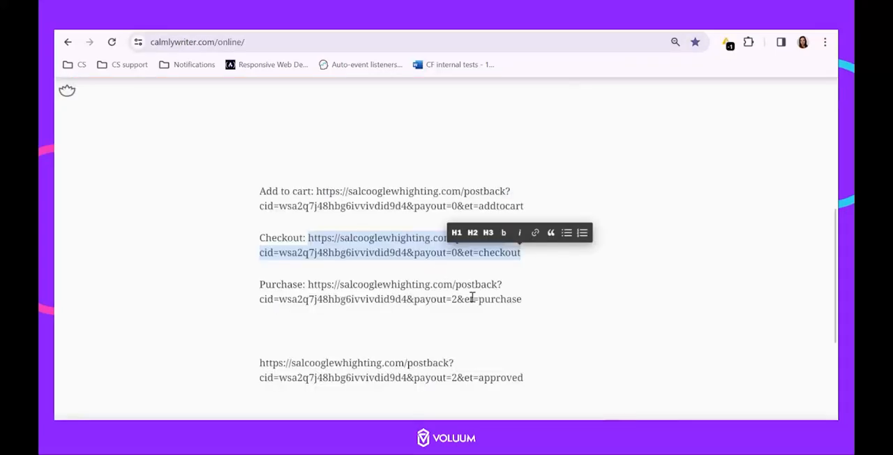
Fire the Purchase postback URL from the Calmly Writer notes and refresh the campaign's offers report in Voluum
drag(534, 299, 316, 44)
click(418, 30)
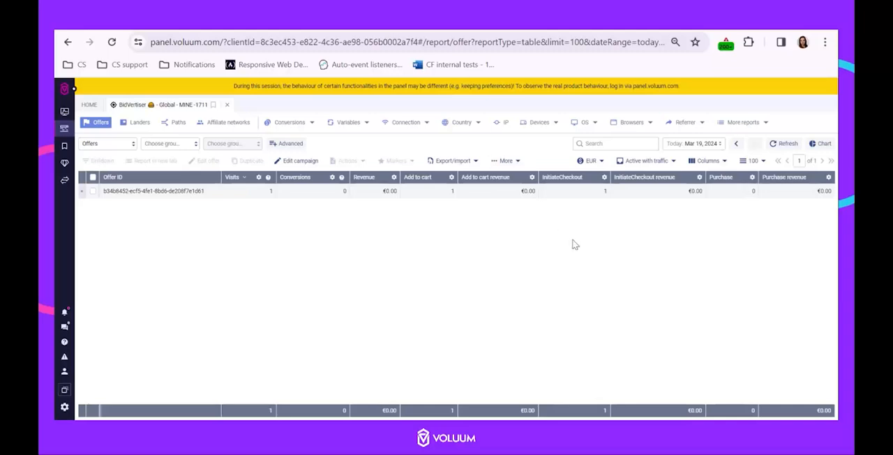
click(787, 145)
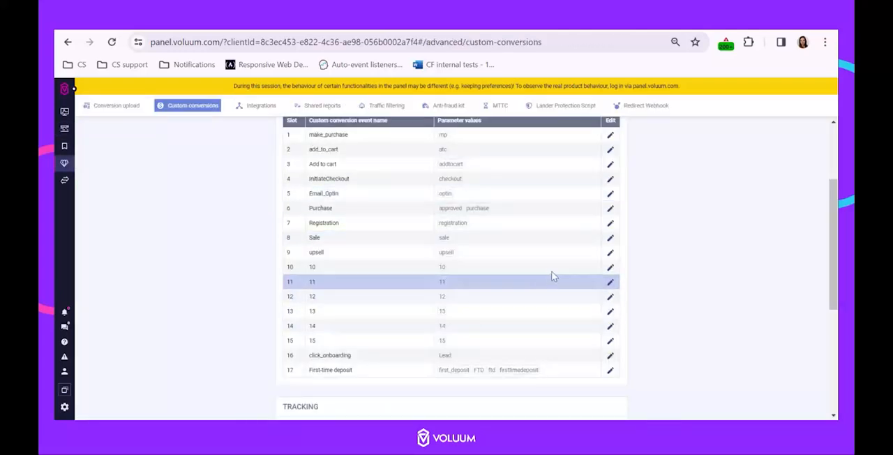
Open the Purchase custom conversion event and review its et parameter values and its conversion, revenue and postback options
click(611, 209)
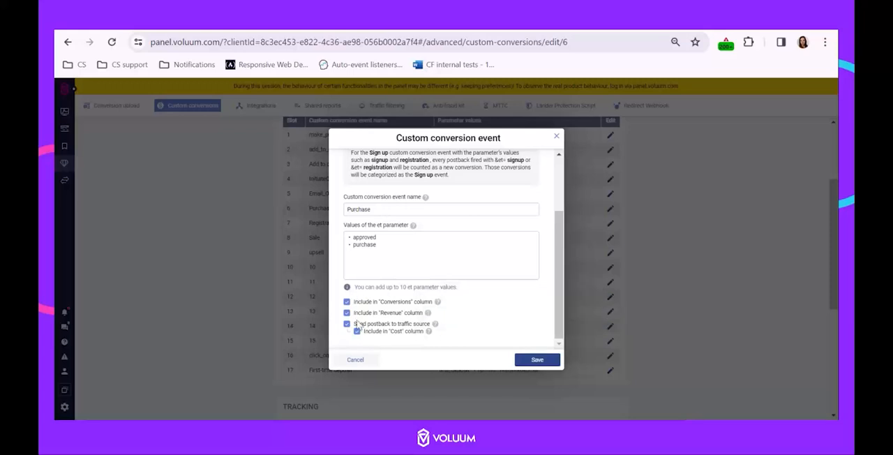
click(557, 137)
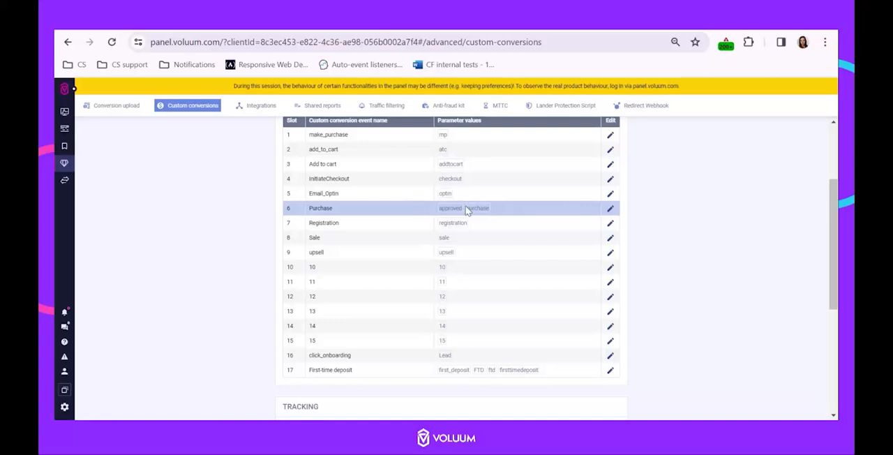
Copy the postback URL ending in et=approved from the Calmly Writer notes and load it in a new browser tab
click(546, 24)
scroll(508, 293, down, 1)
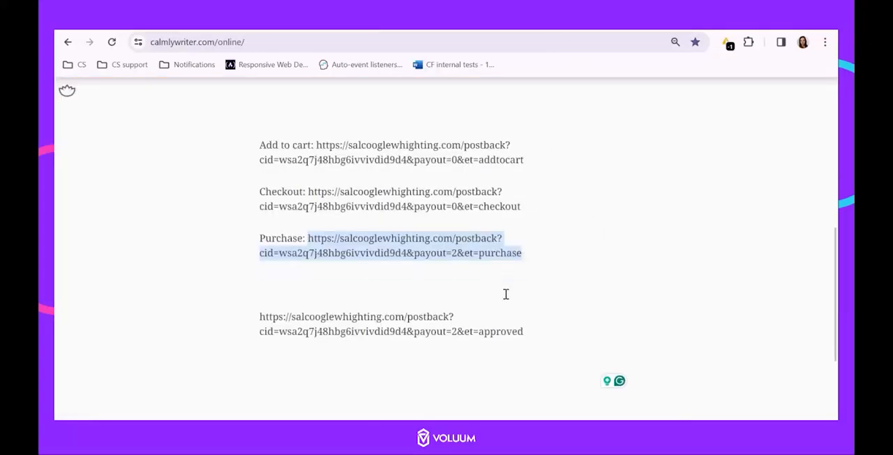
drag(536, 287, 257, 272)
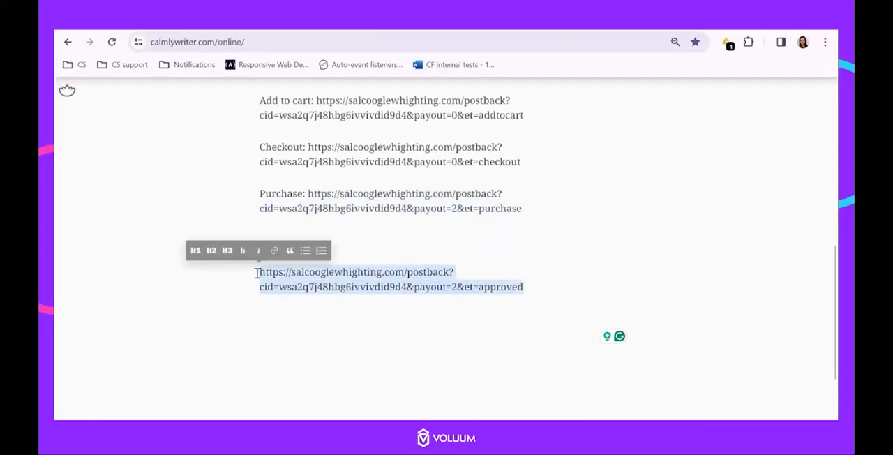
scroll(256, 272, down, 1)
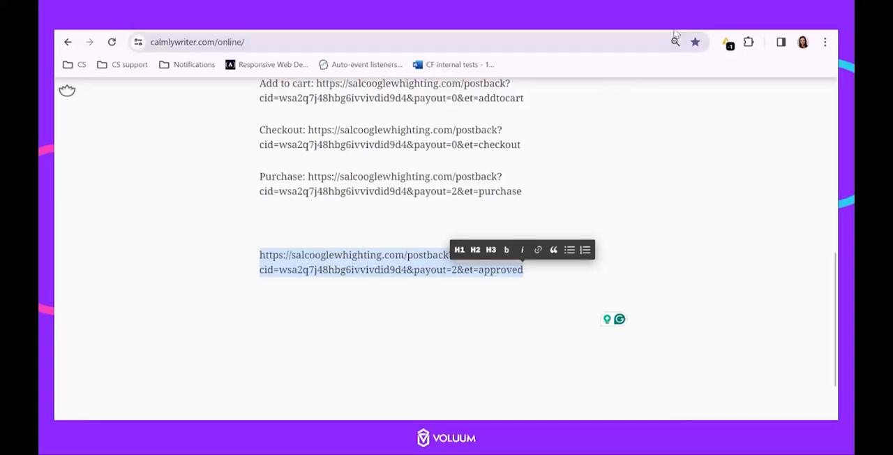
key(ctrl+t)
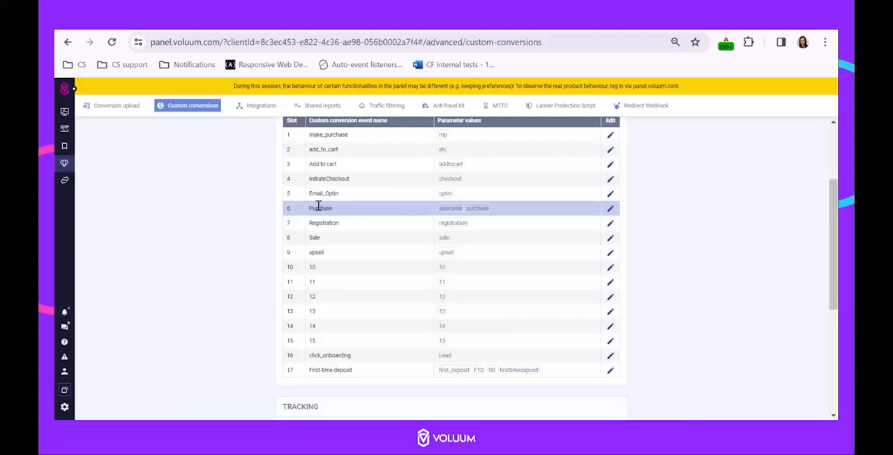
key(ctrl+t)
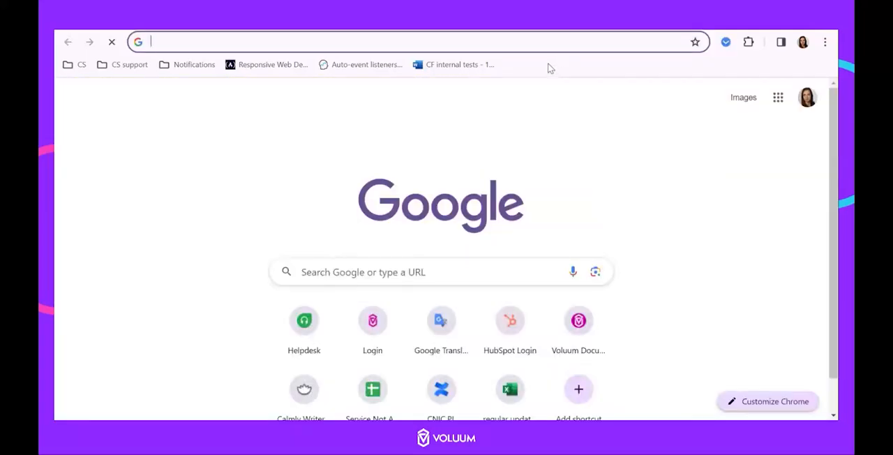
key(ctrl+v)
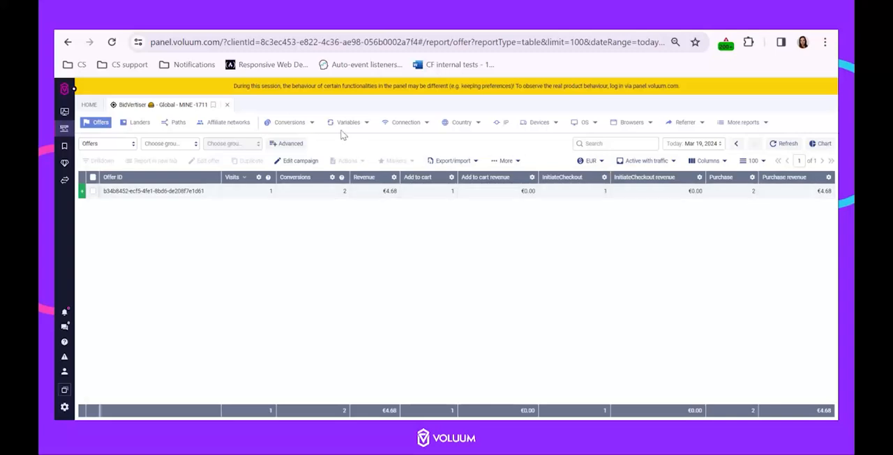
Open the campaign's Click ID report in Voluum and expand the click to examine its individual conversions
click(292, 123)
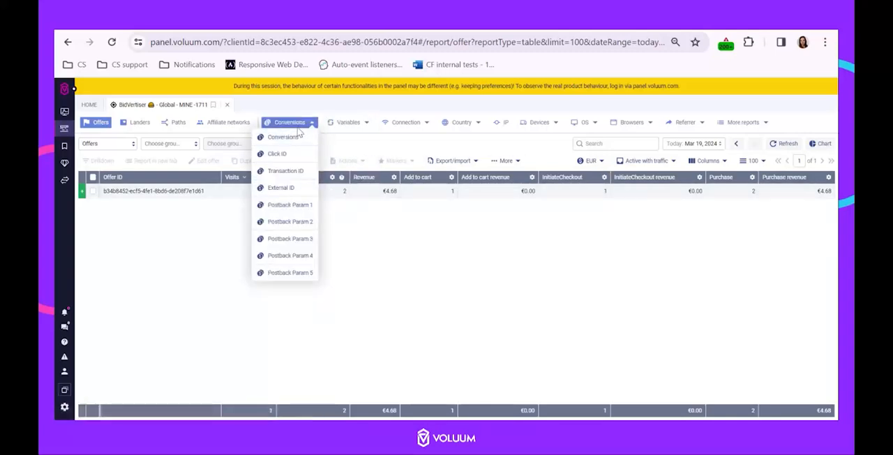
click(294, 154)
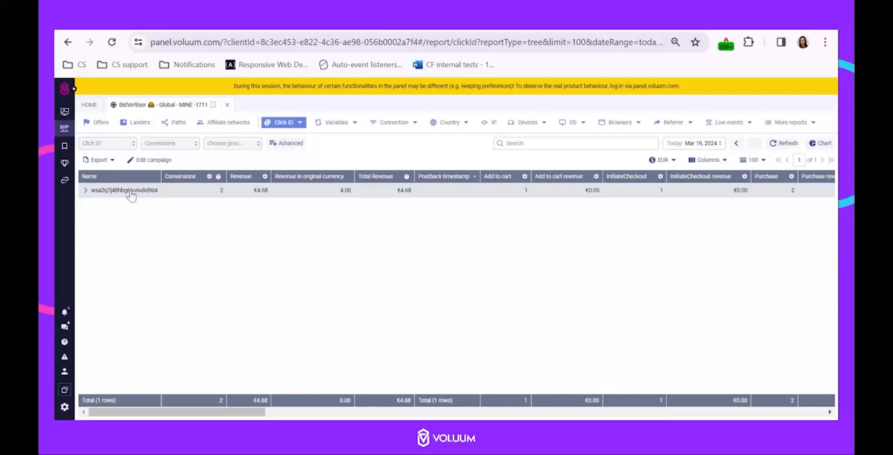
click(85, 191)
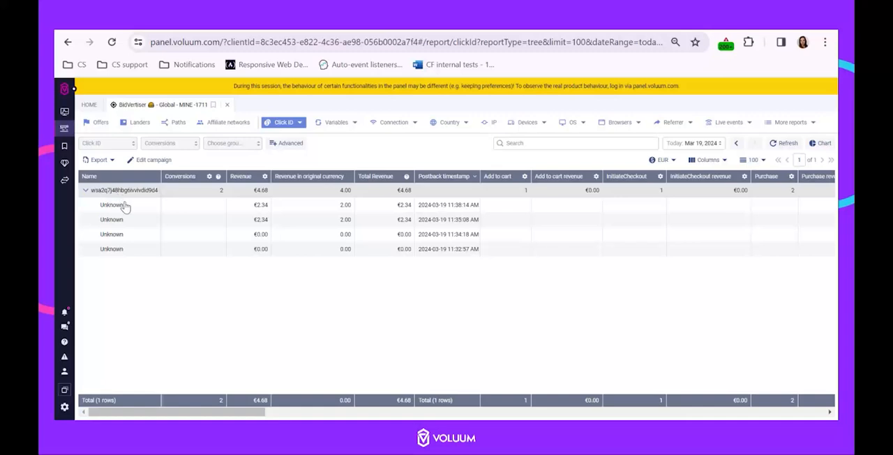
drag(232, 415, 348, 417)
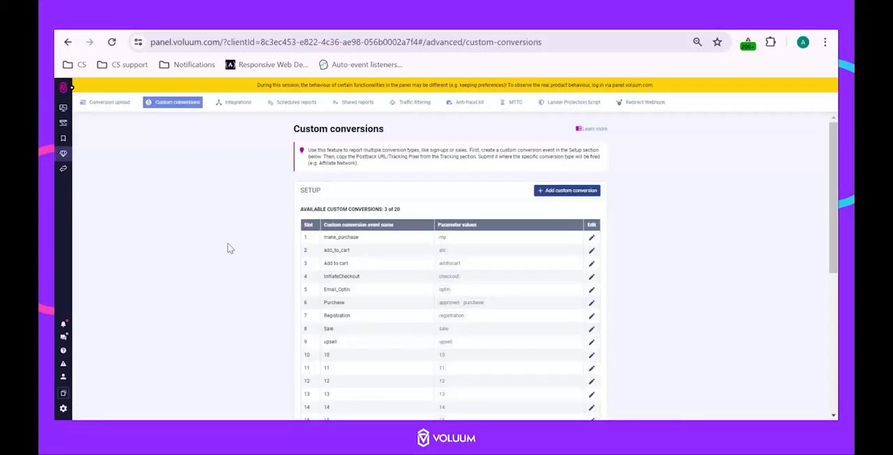
Review the column and postback options of the Add to cart, InitiateCheckout and Purchase events, and the traffic source's postback URL
scroll(234, 244, down, 1)
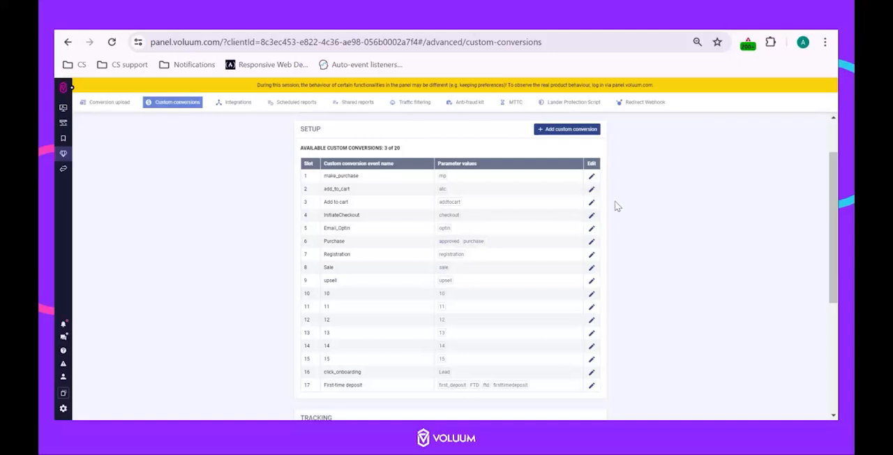
click(591, 202)
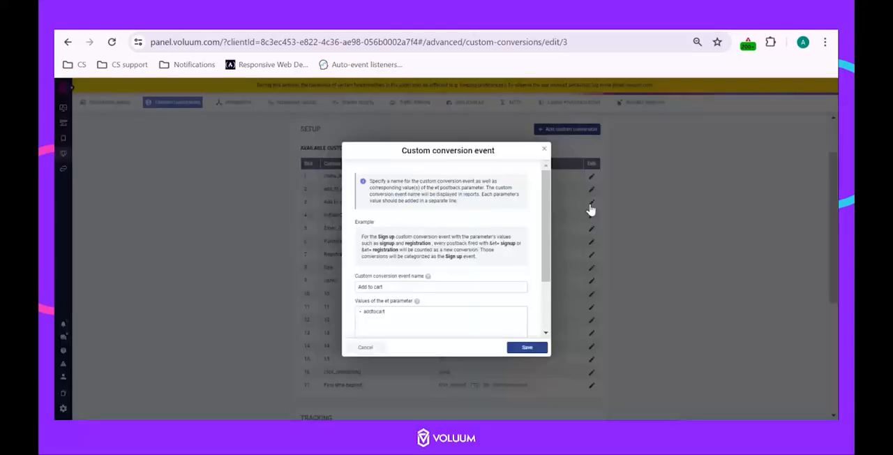
scroll(484, 252, down, 3)
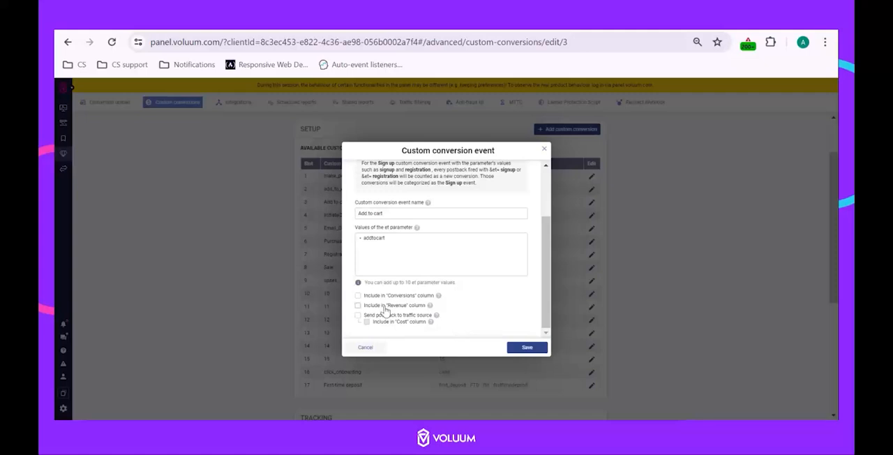
click(544, 150)
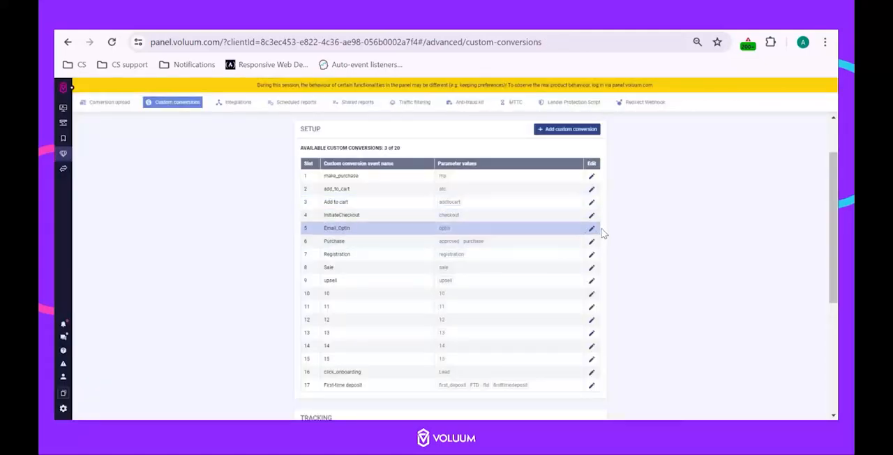
click(590, 216)
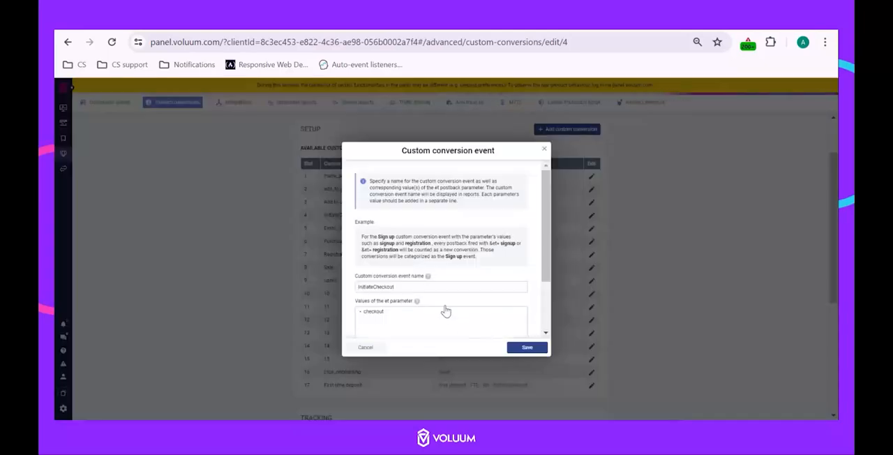
scroll(412, 297, down, 1)
scroll(411, 297, down, 1)
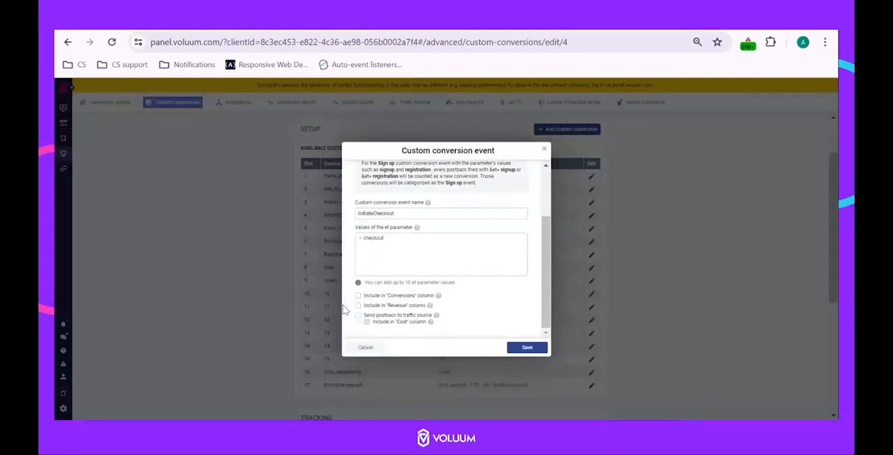
click(544, 150)
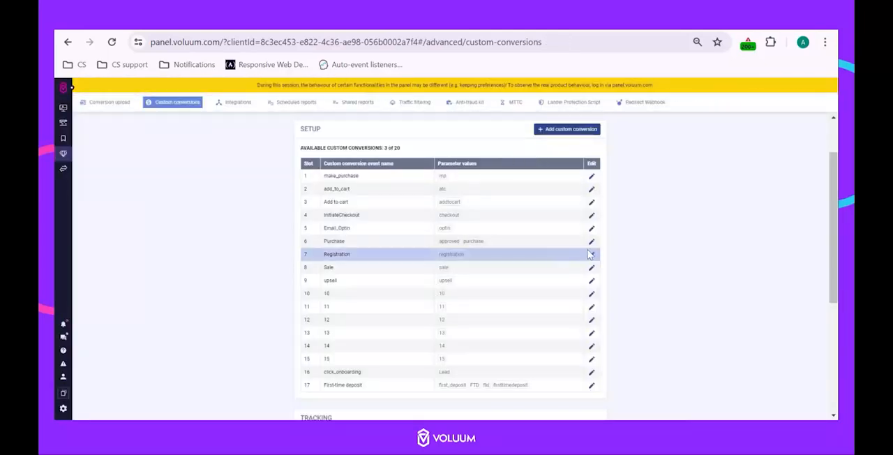
click(593, 242)
scroll(448, 277, down, 3)
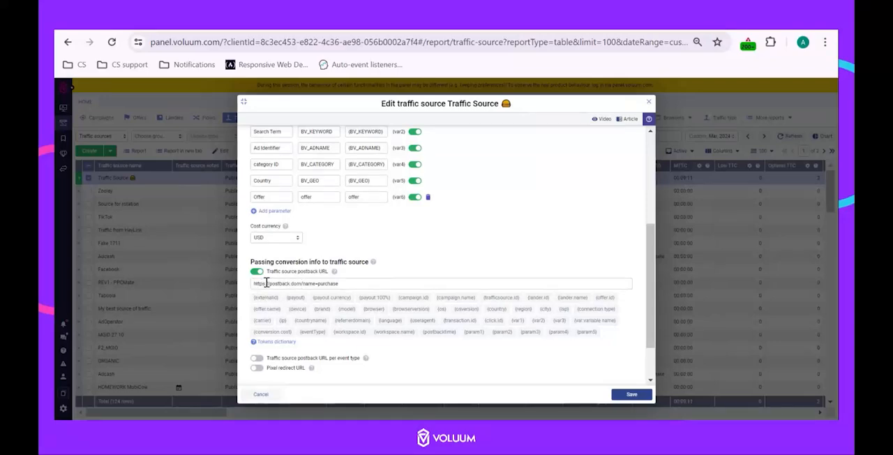
drag(254, 283, 347, 283)
click(352, 286)
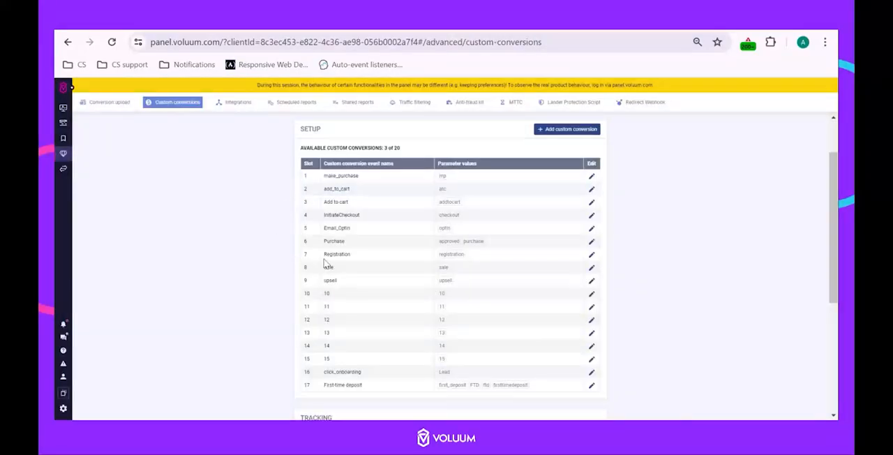
Enable Send postback to traffic source for the Add to cart and InitiateCheckout custom conversion events and save both
click(534, 205)
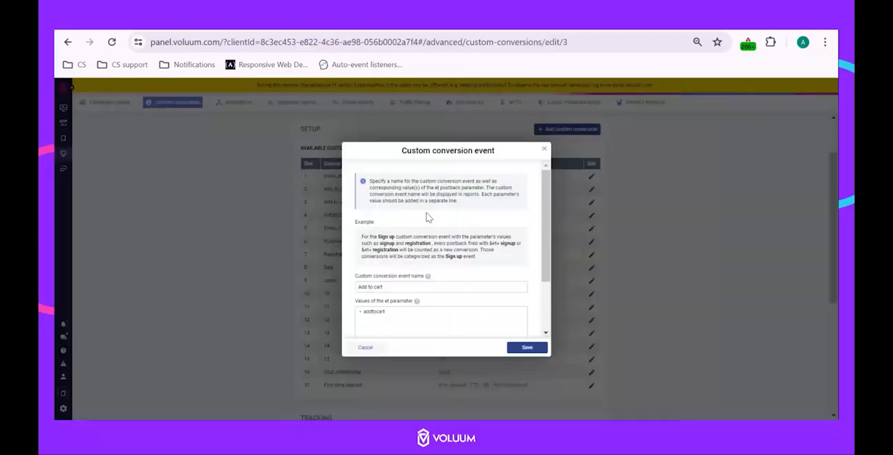
scroll(405, 279, down, 3)
click(358, 315)
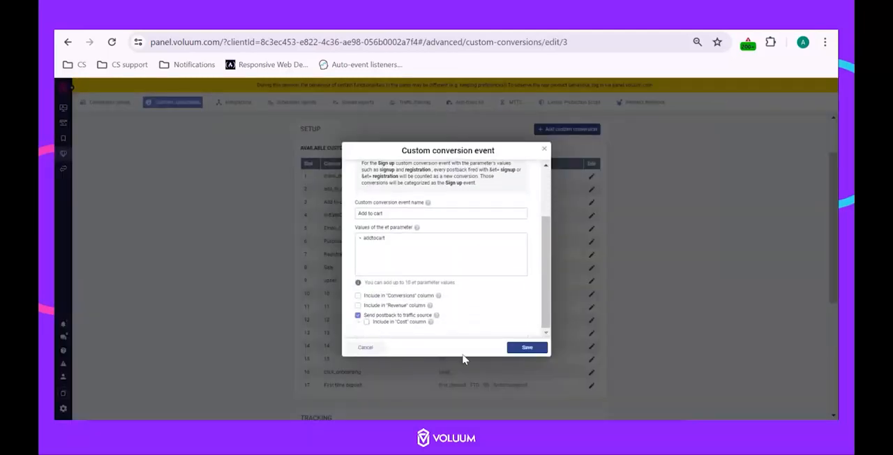
click(331, 225)
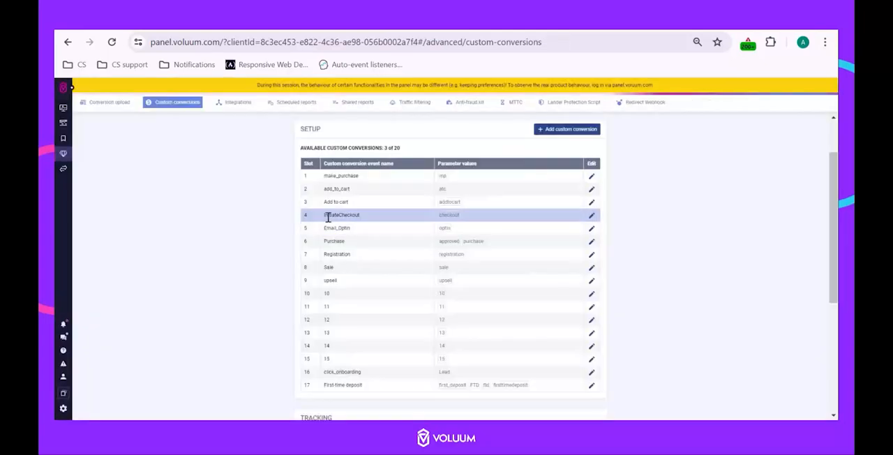
click(592, 216)
scroll(415, 317, down, 3)
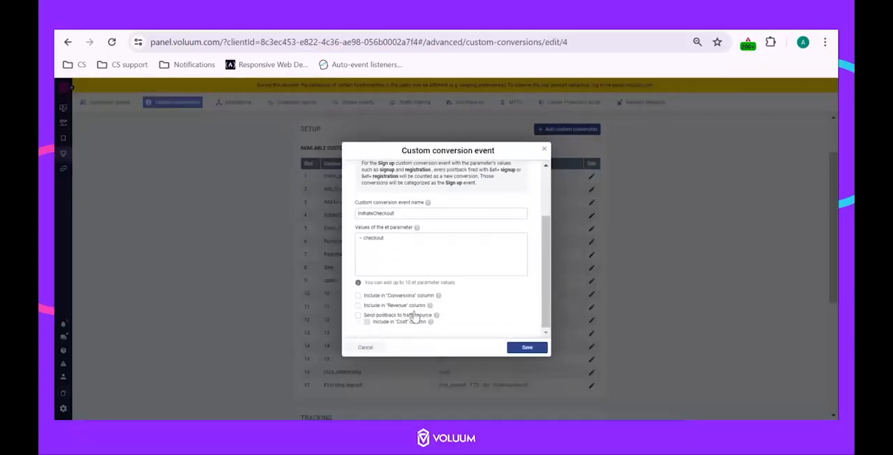
click(358, 316)
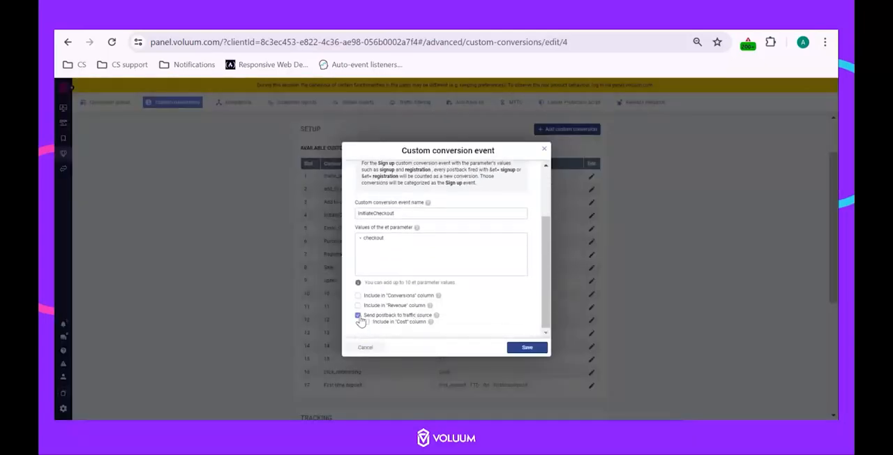
click(538, 352)
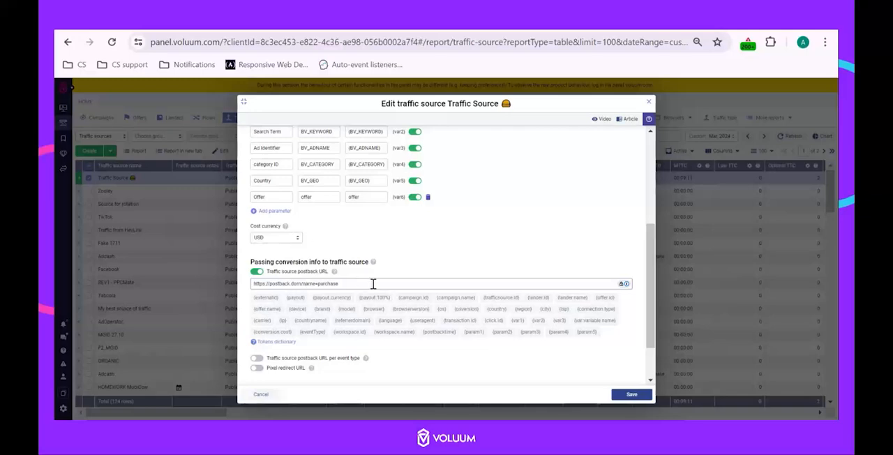
In the traffic source's postback URL, replace the name value "purchase" with the {eventType} token
drag(373, 281, 302, 284)
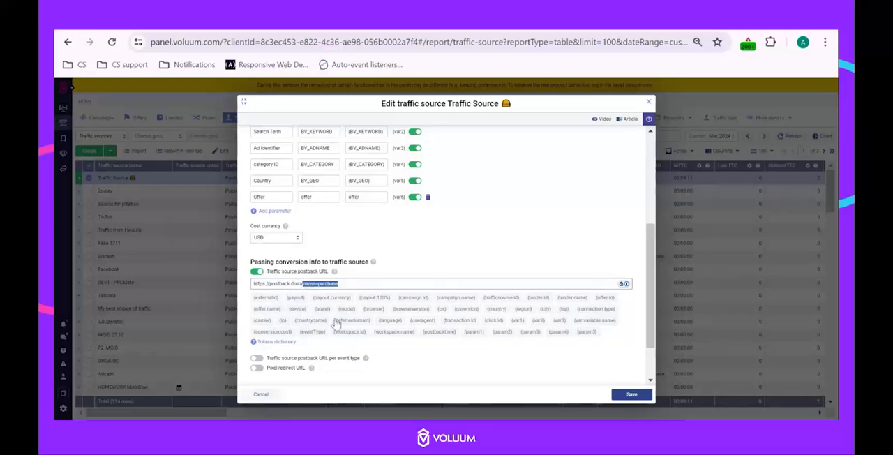
click(389, 283)
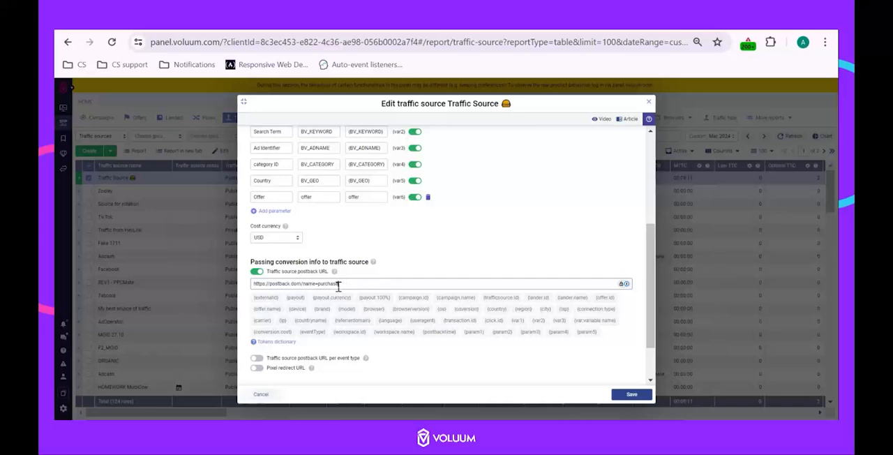
drag(339, 286, 319, 286)
key(BackSpace)
click(313, 331)
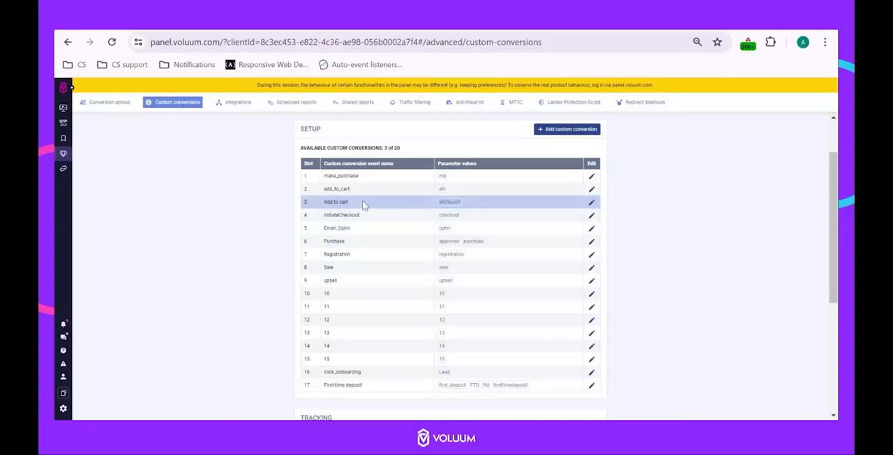
Rename the Add to cart custom conversion event as Add_to_cart and save it
click(592, 202)
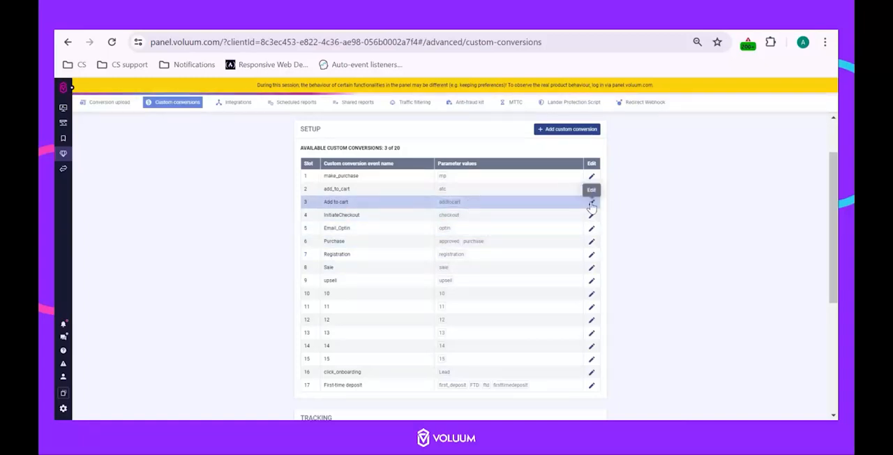
click(371, 287)
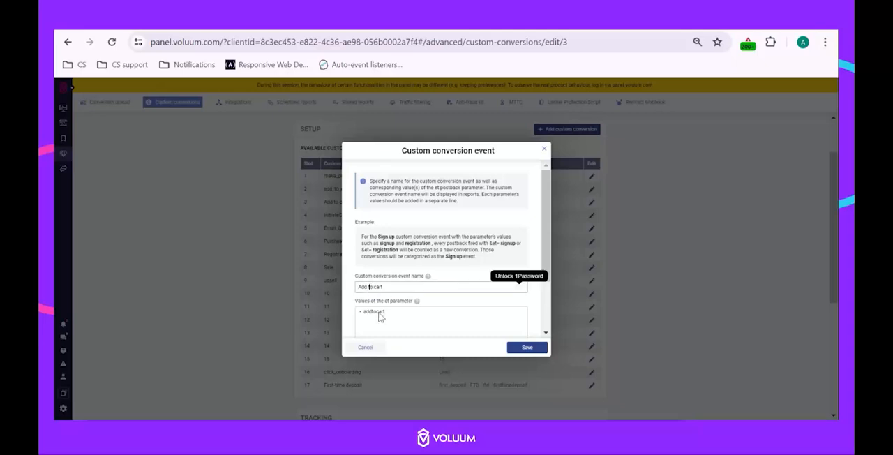
key(BackSpace)
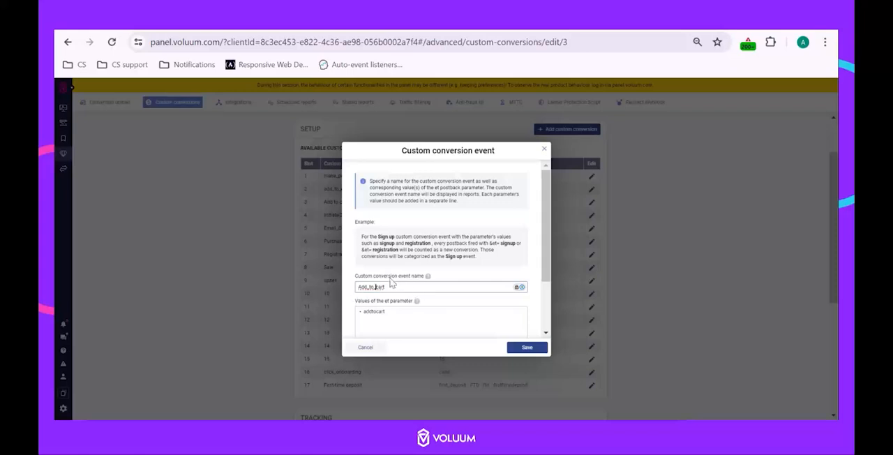
click(525, 348)
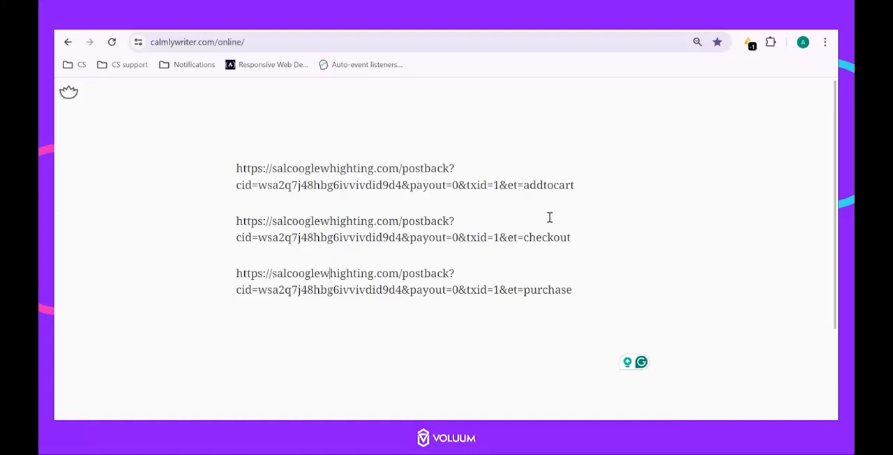
Highlight the et parameters addtocart, checkout and purchase in the three test postback URLs
drag(507, 184, 597, 184)
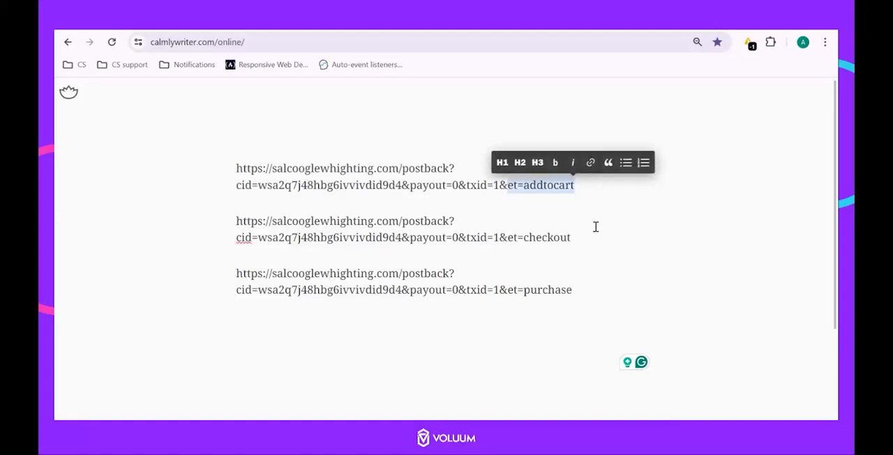
drag(502, 240, 580, 237)
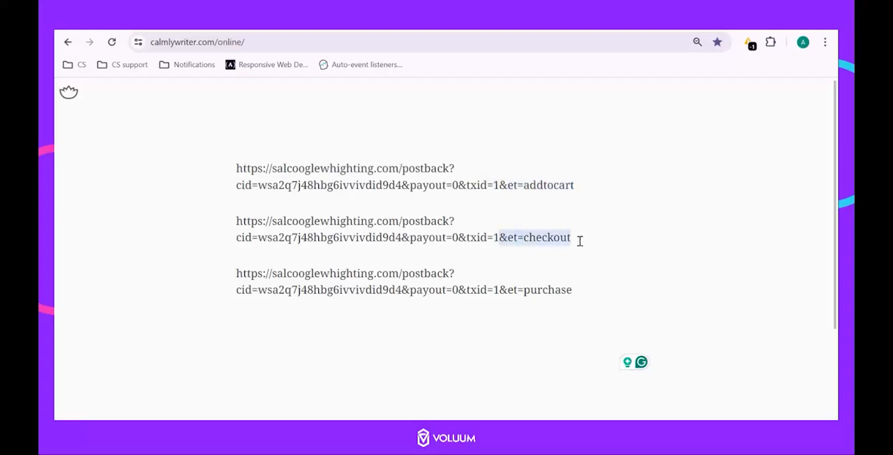
drag(502, 289, 591, 299)
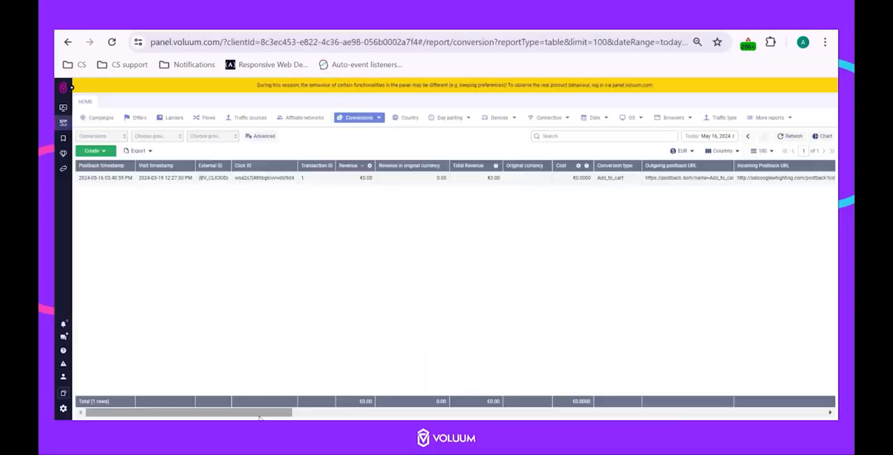
Check the test conversion's outgoing and incoming postback URLs in the conversions report and the {eventType} token in the traffic source's postback URL
drag(271, 413, 318, 416)
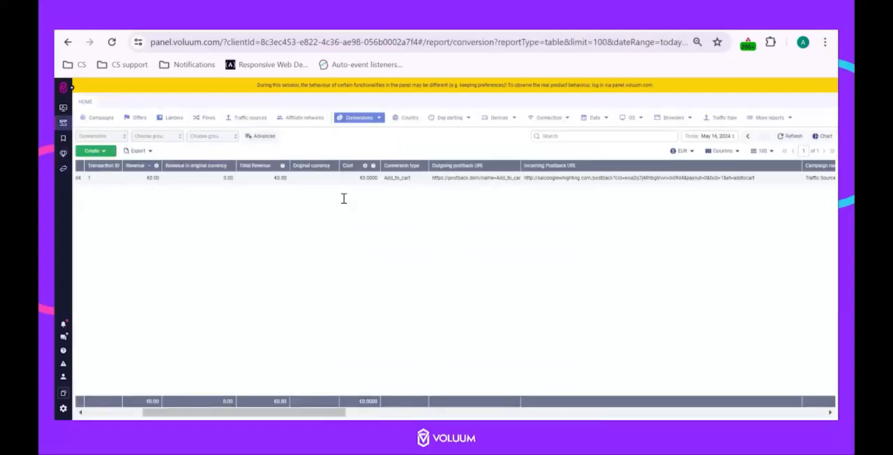
drag(521, 166, 598, 165)
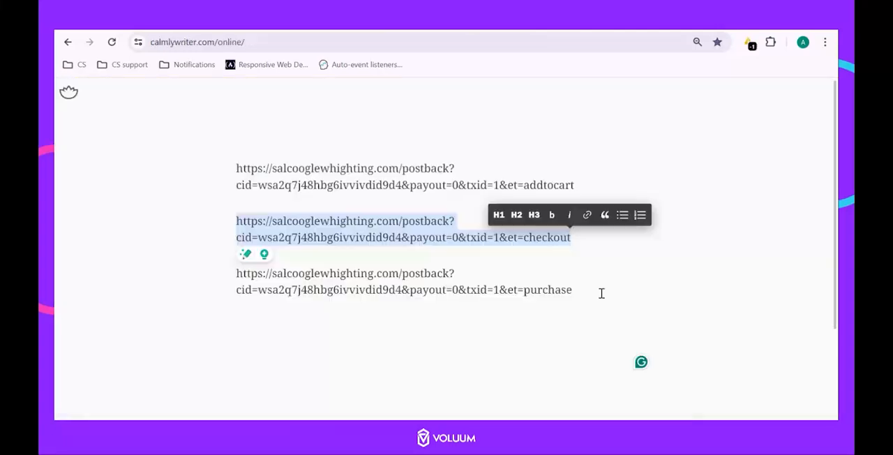
drag(600, 293, 233, 276)
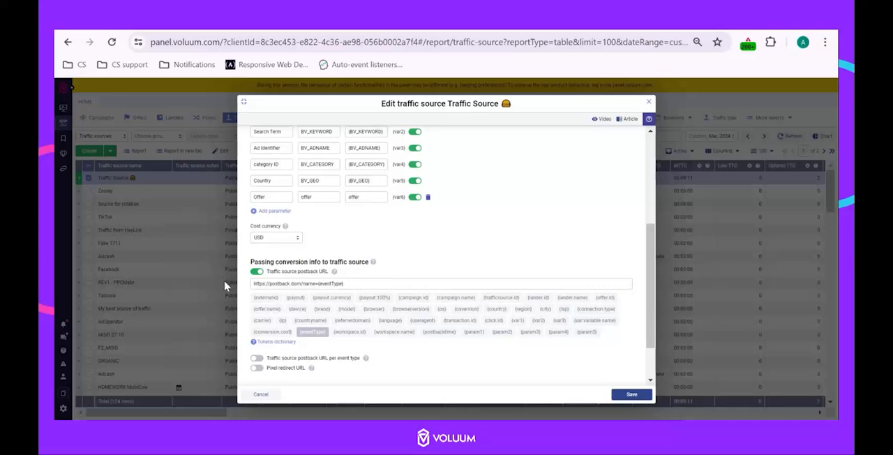
drag(355, 285, 320, 284)
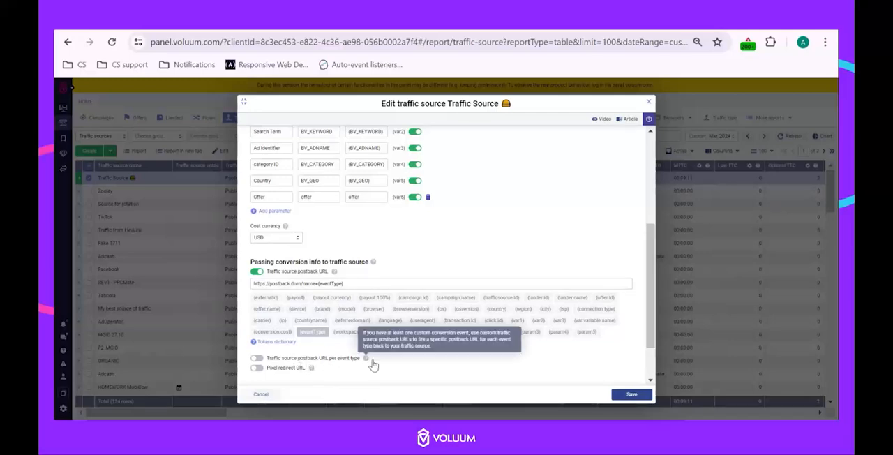
Copy and disable the general traffic source postback URL, then enable Traffic source postback URL per event type with three event rows
triple_click(301, 284)
key(ctrl+c)
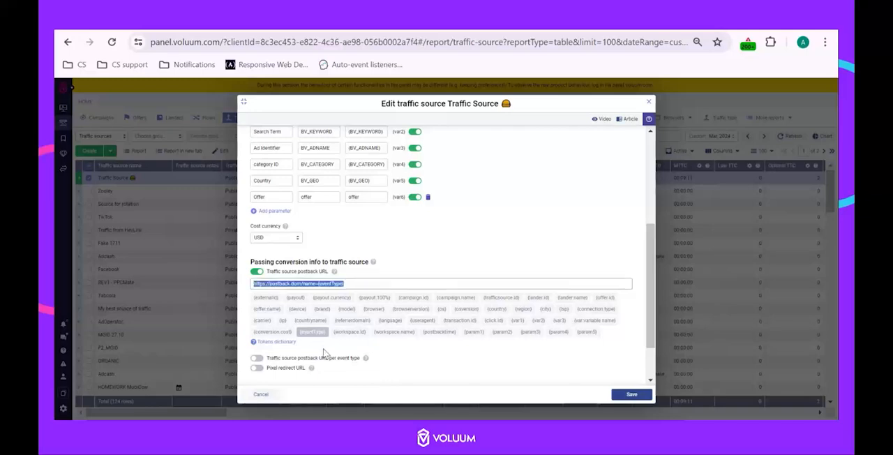
click(257, 272)
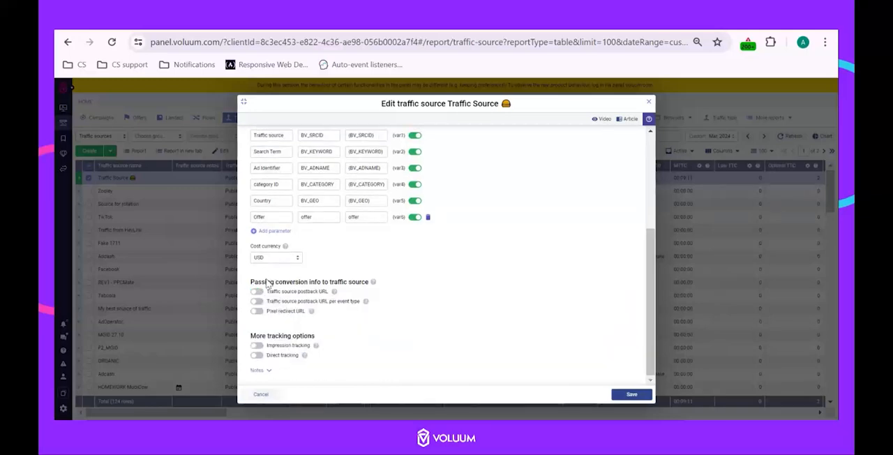
click(257, 301)
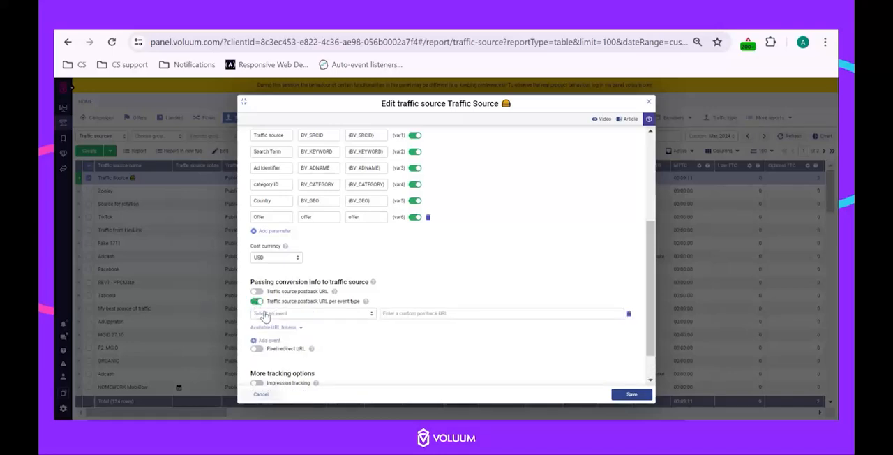
click(269, 340)
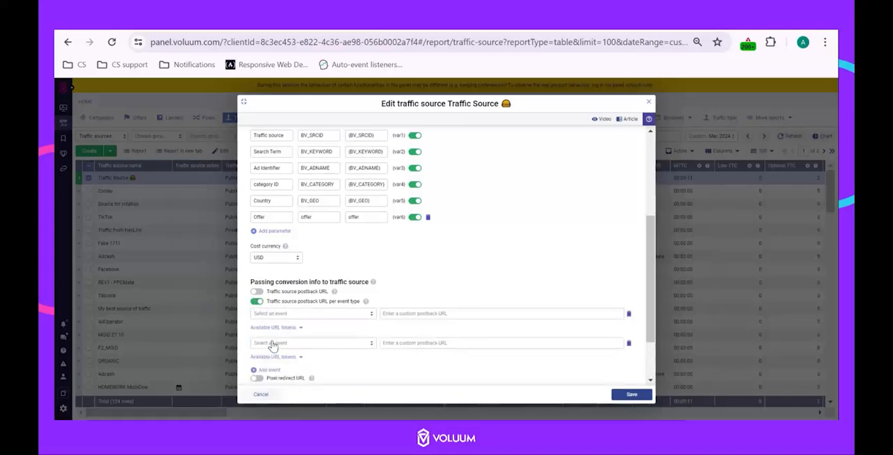
click(278, 371)
scroll(351, 349, down, 2)
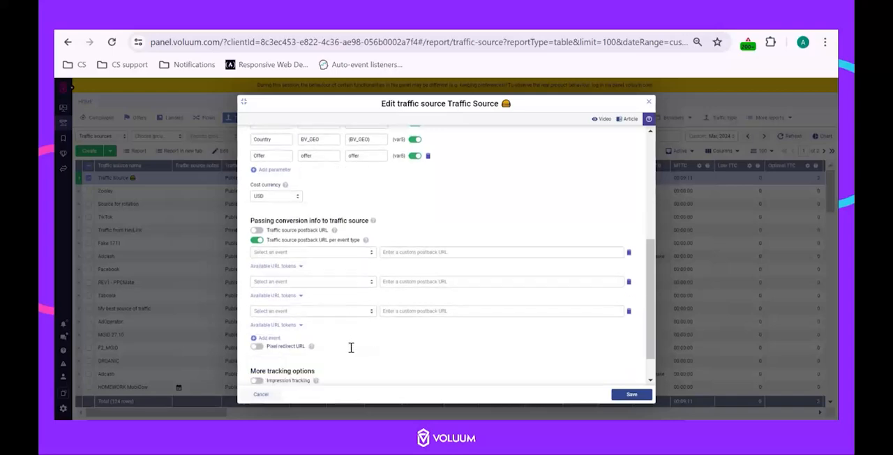
click(336, 252)
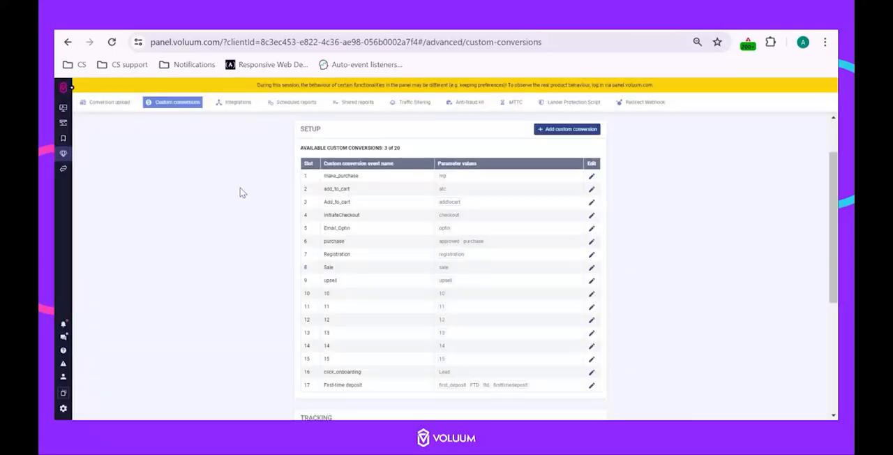
Review the Send postback to traffic source setting of the Add_to_cart, InitiateCheckout and purchase custom conversion events
click(591, 202)
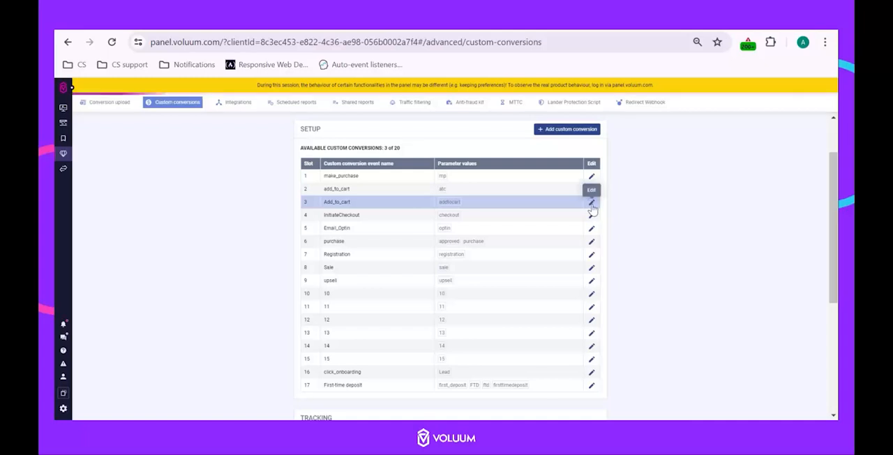
scroll(489, 276, down, 3)
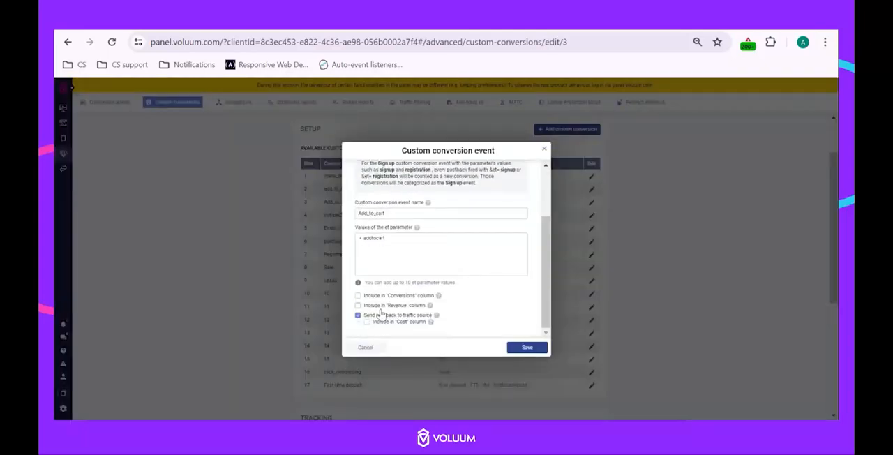
click(544, 148)
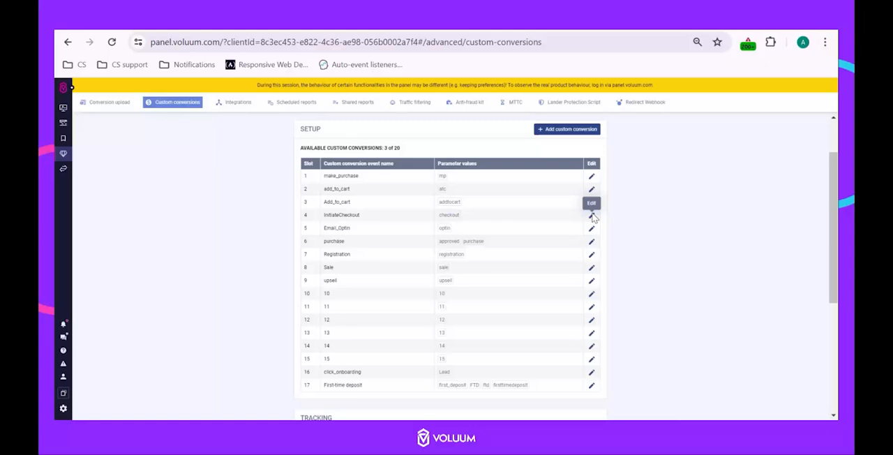
click(592, 216)
scroll(385, 325, down, 1)
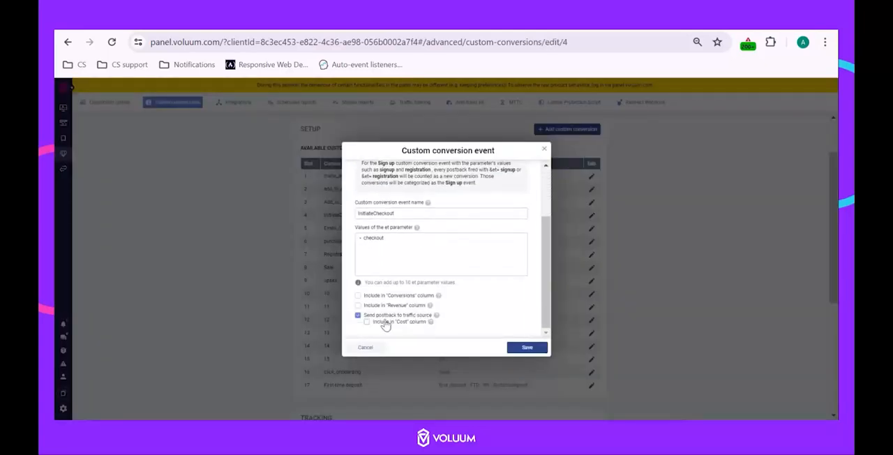
click(545, 149)
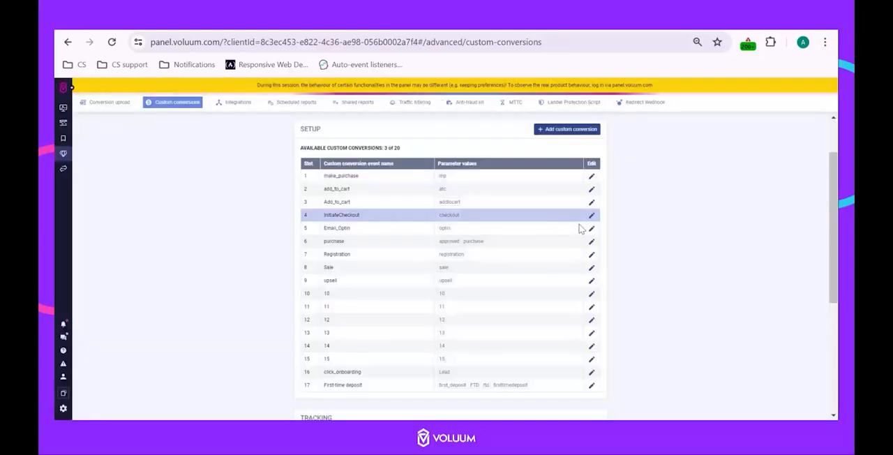
click(592, 241)
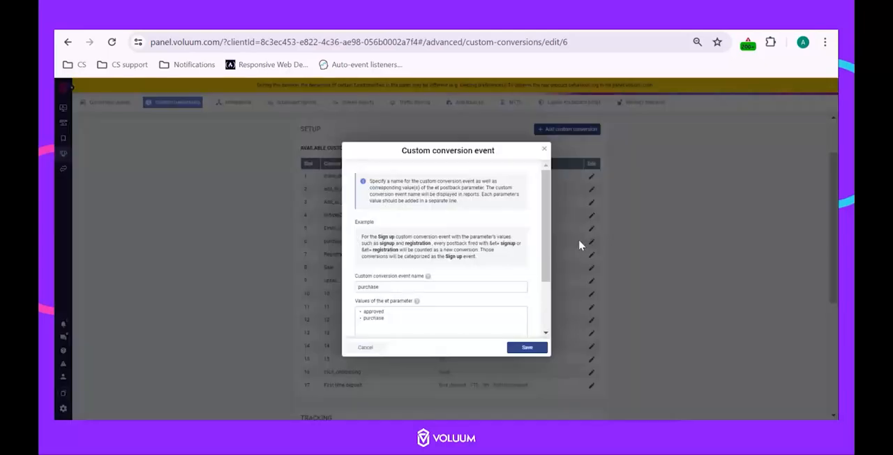
scroll(493, 303, down, 1)
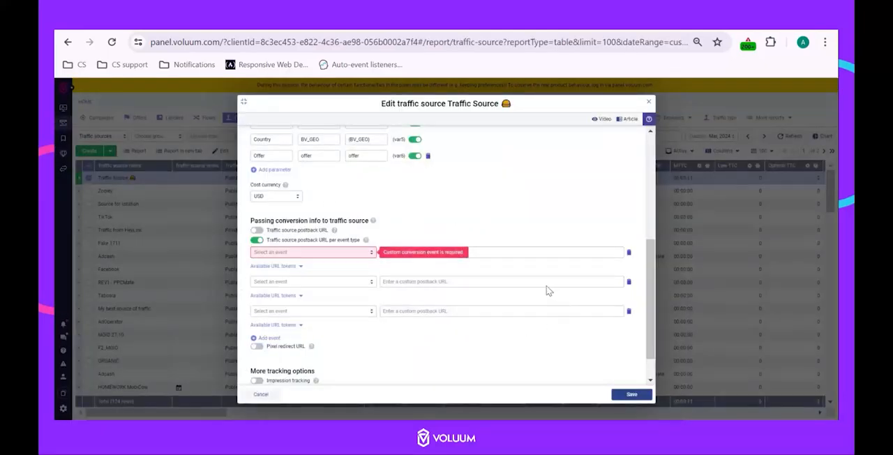
Choose Add_to_cart for the first event row and purchase for the second, and remove the unused third row
click(363, 256)
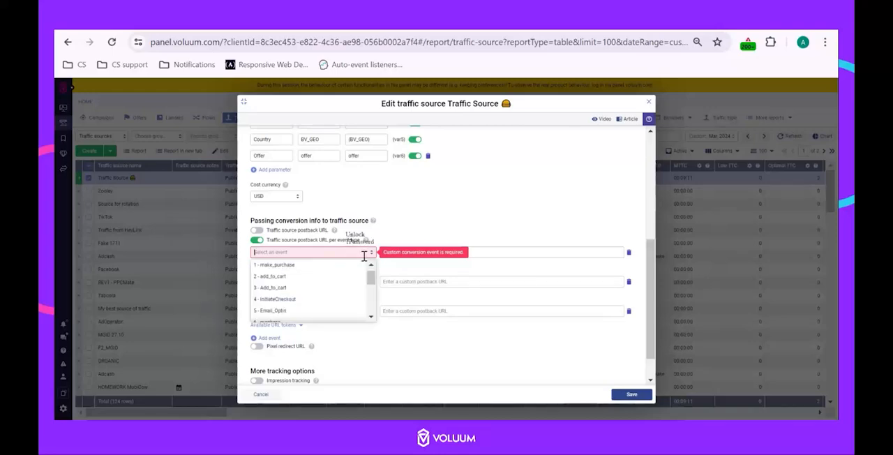
click(313, 293)
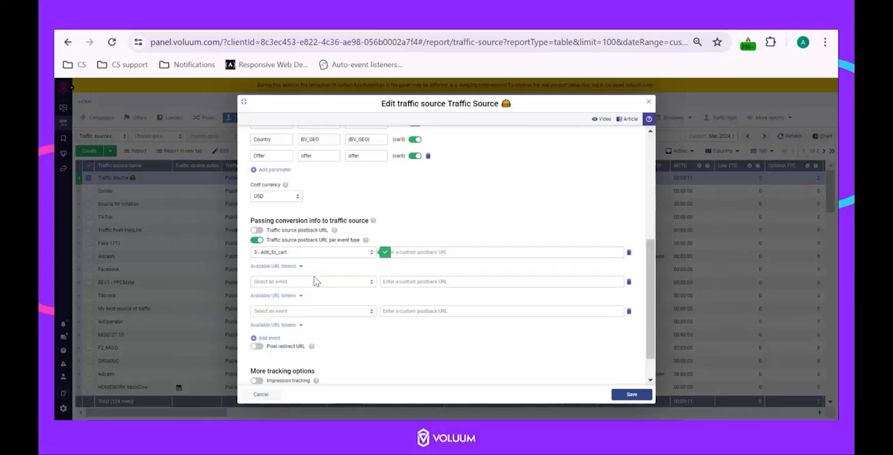
click(314, 282)
scroll(328, 313, down, 1)
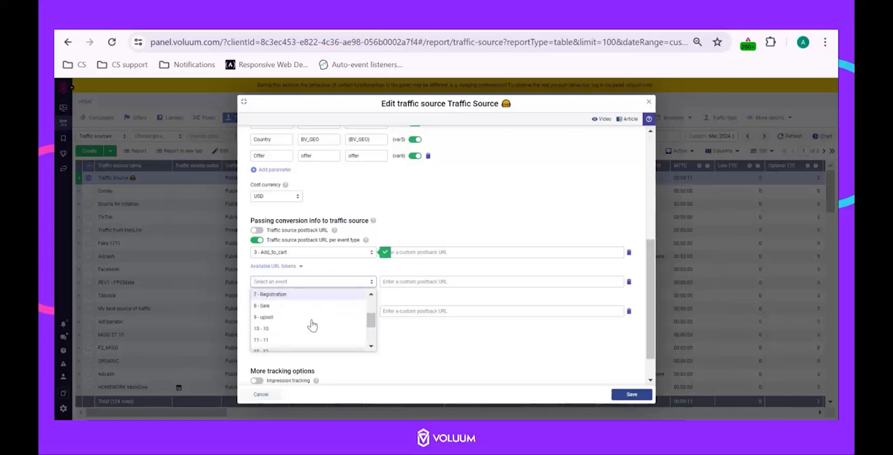
click(313, 325)
click(445, 254)
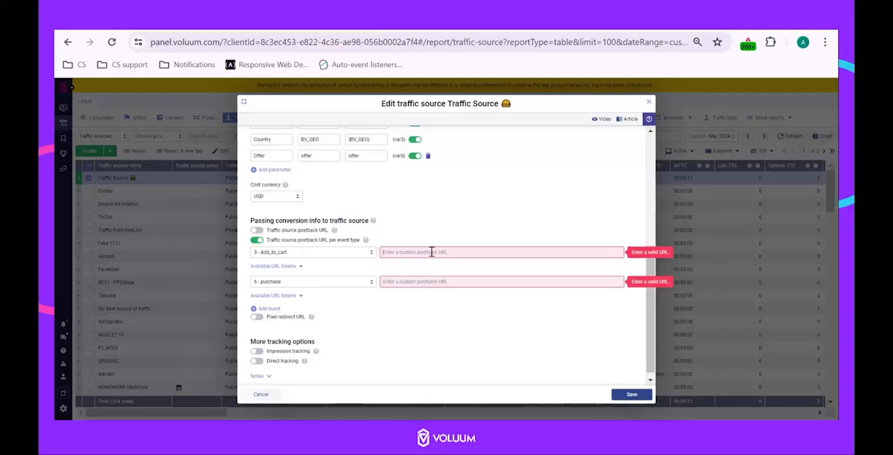
text(https://postback.dom/name=ad)
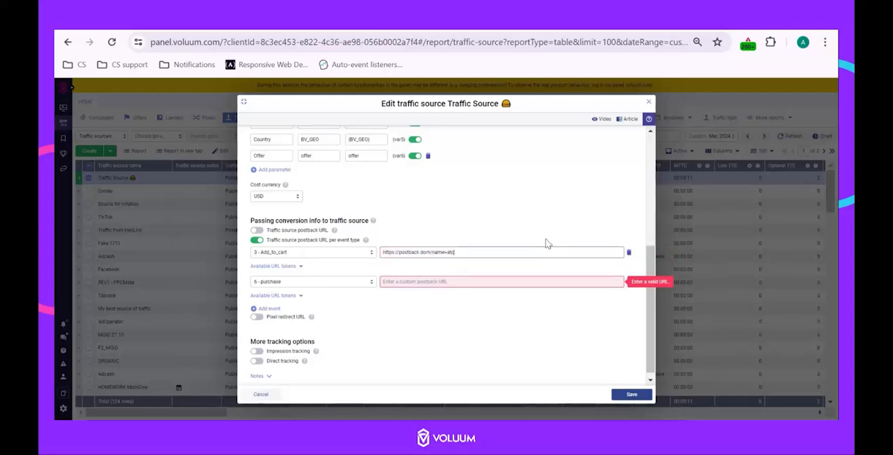
click(441, 283)
key(ctrl+v)
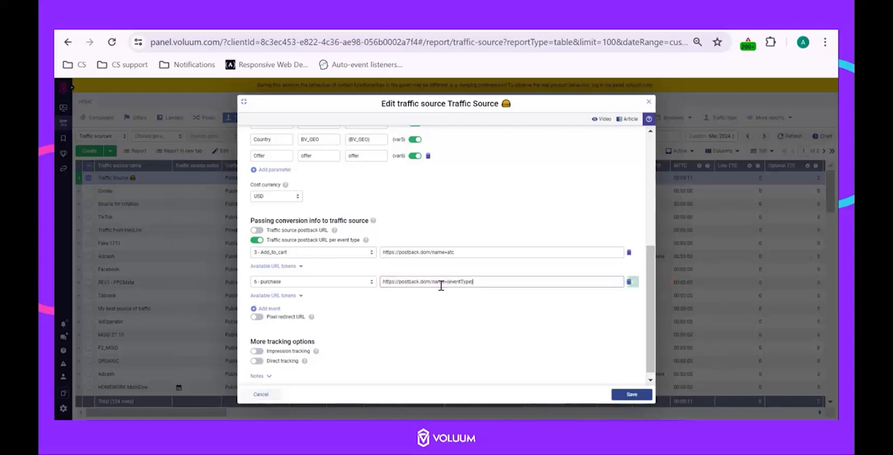
key(BackSpace)
key(BackSpace)
key(BackSpace)
key(BackSpace)
key(BackSpace)
key(BackSpace)
key(BackSpace)
Enable the general traffic source postback URL alongside the per-event URLs, and disable it again
click(252, 231)
click(253, 231)
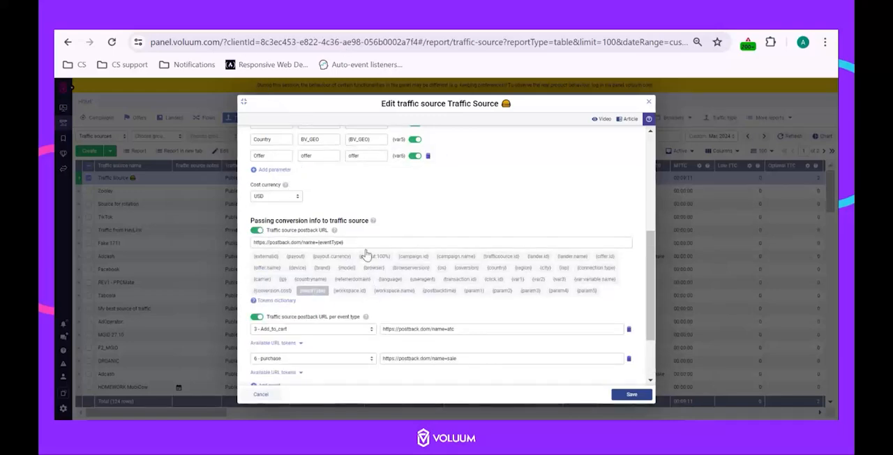
click(257, 231)
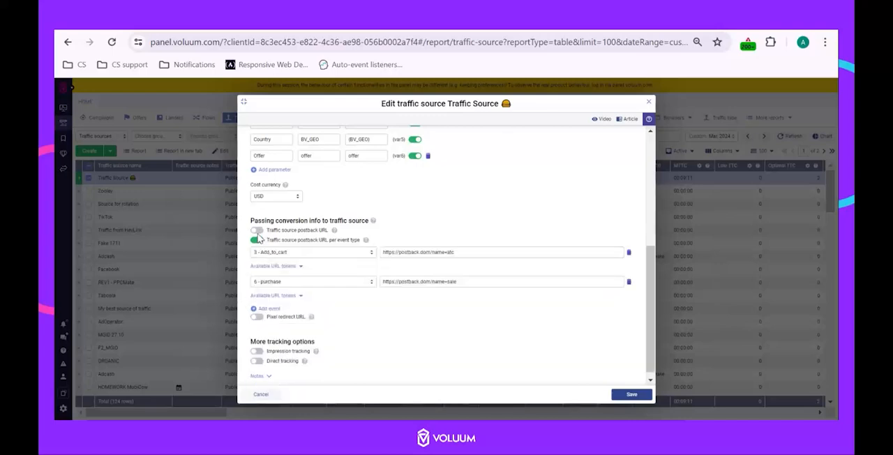